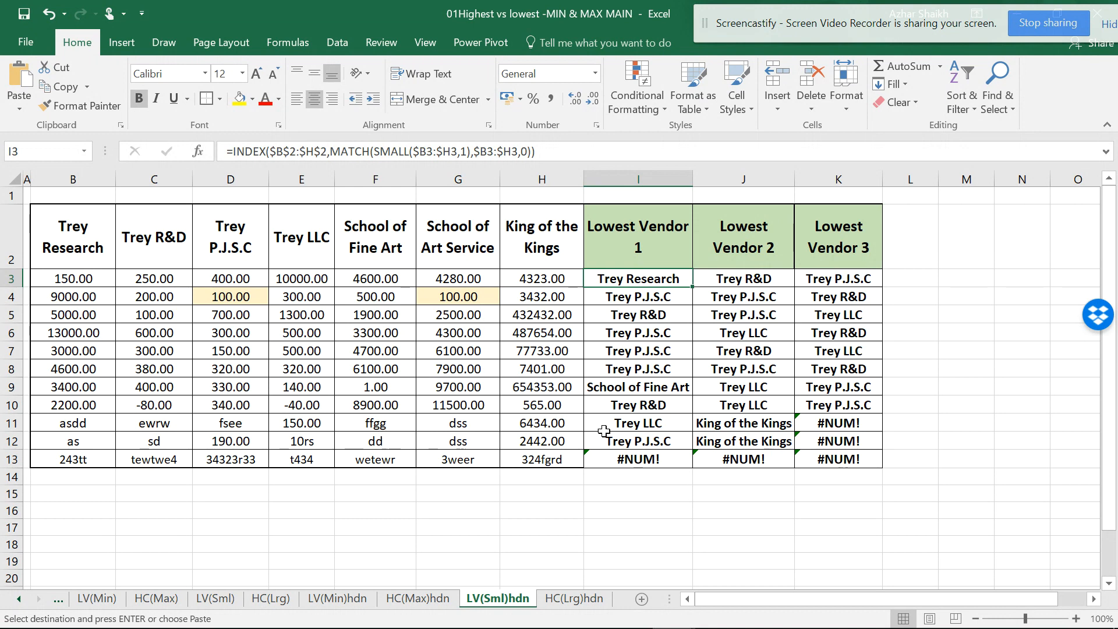
# Highlight the numeric cells E11, H11, D12 and H12 with a yellow fill
pyautogui.click(664, 427)
pyautogui.hotkey('ctrl', 'v')
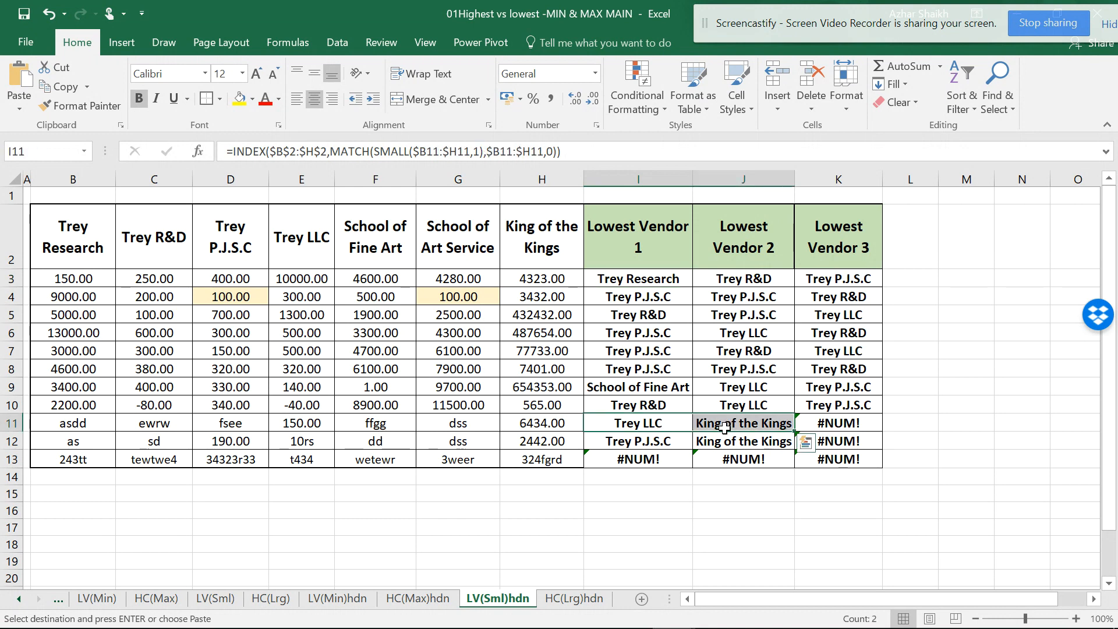
pyautogui.click(309, 425)
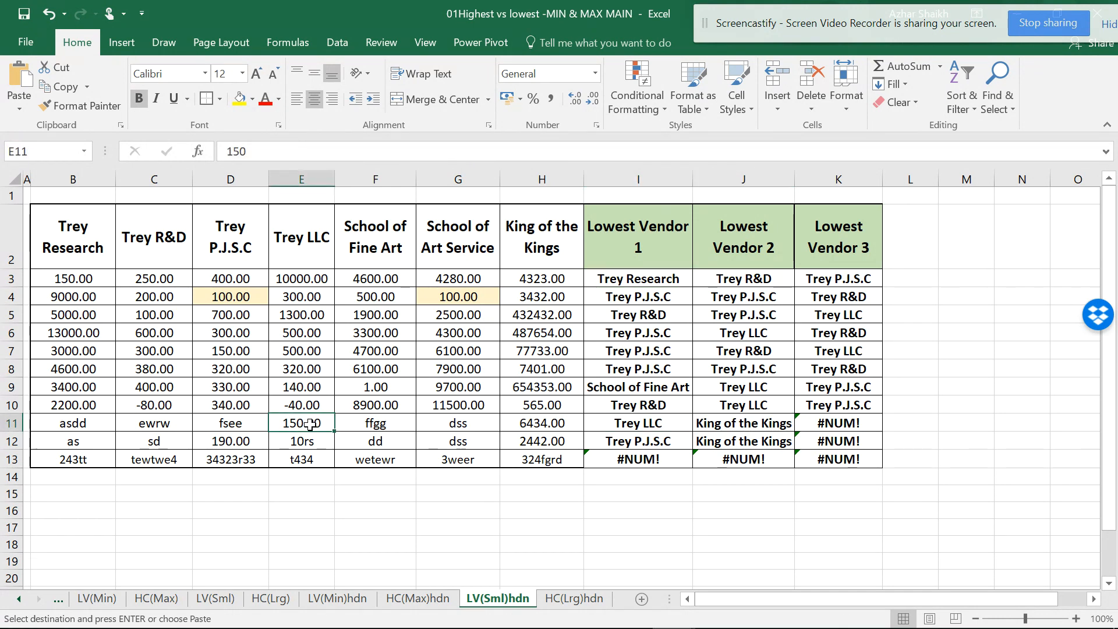
pyautogui.keyDown('ctrl'); pyautogui.click(522, 427); pyautogui.keyUp('ctrl')
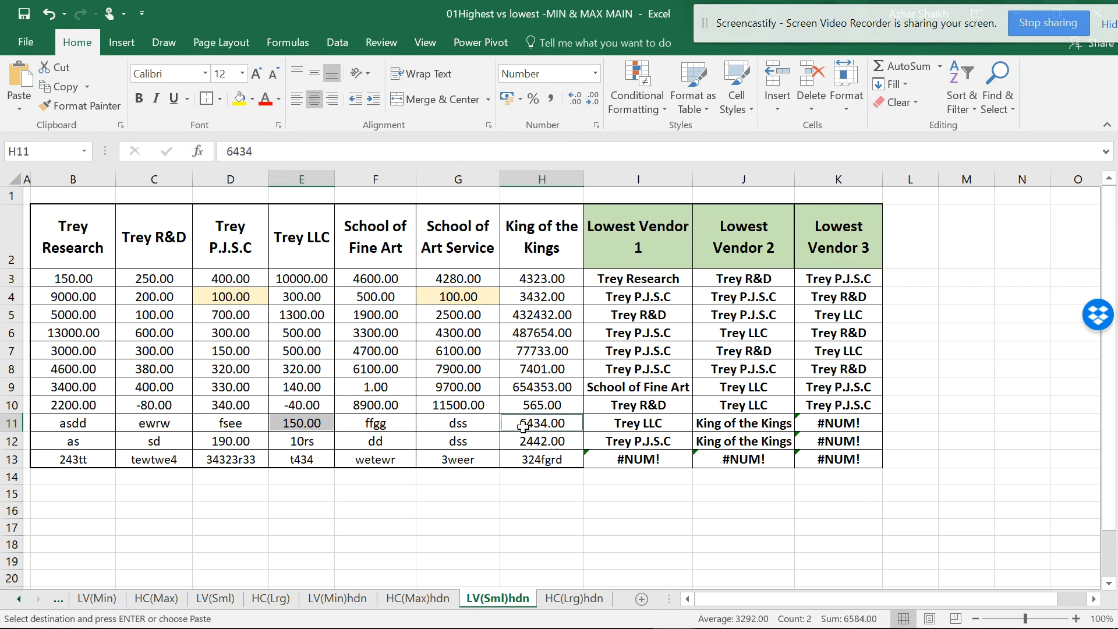
pyautogui.click(239, 99)
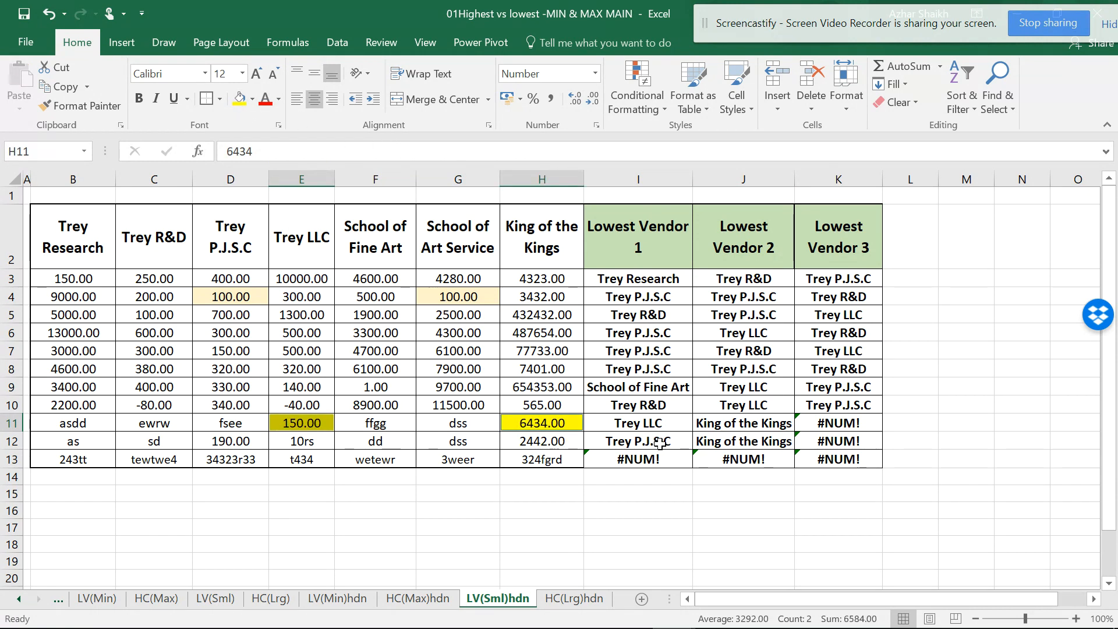
pyautogui.click(234, 441)
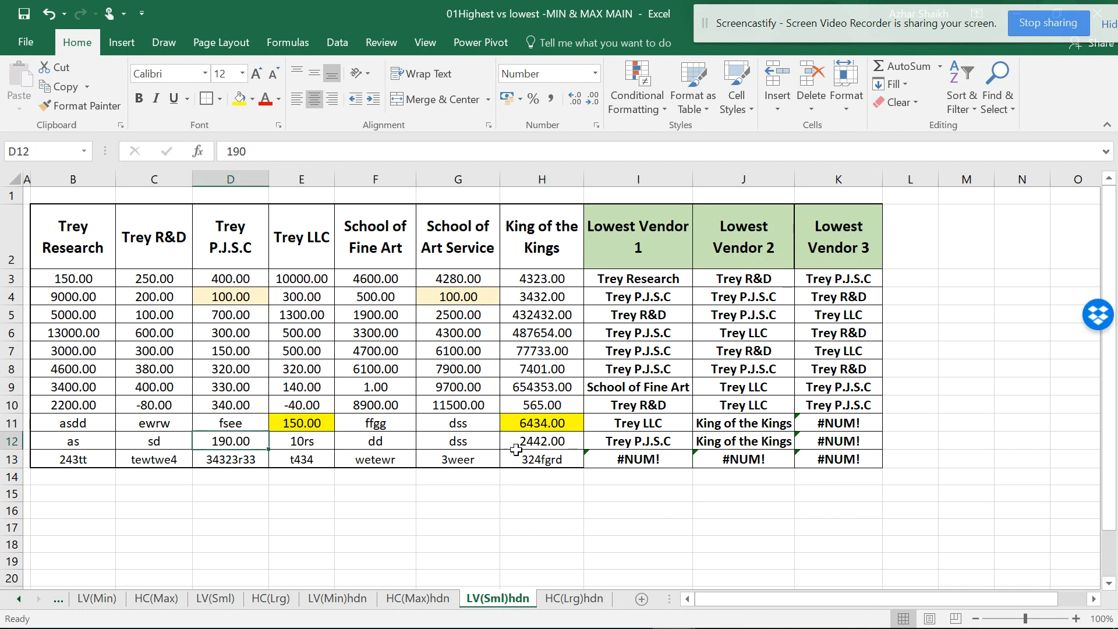
pyautogui.keyDown('ctrl'); pyautogui.click(534, 443); pyautogui.keyUp('ctrl')
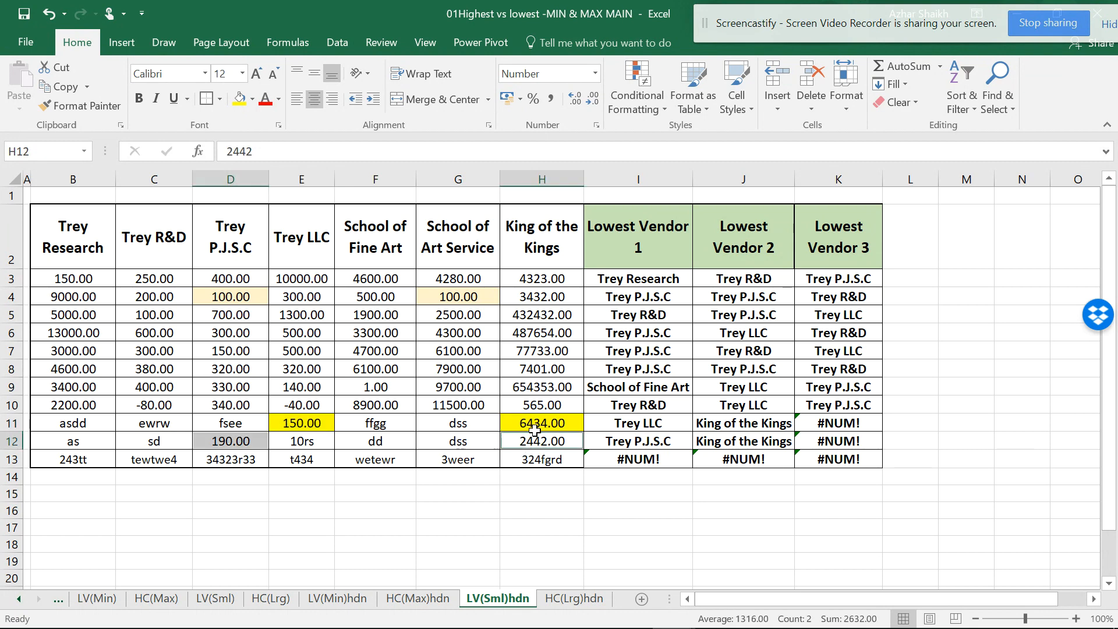
pyautogui.click(240, 99)
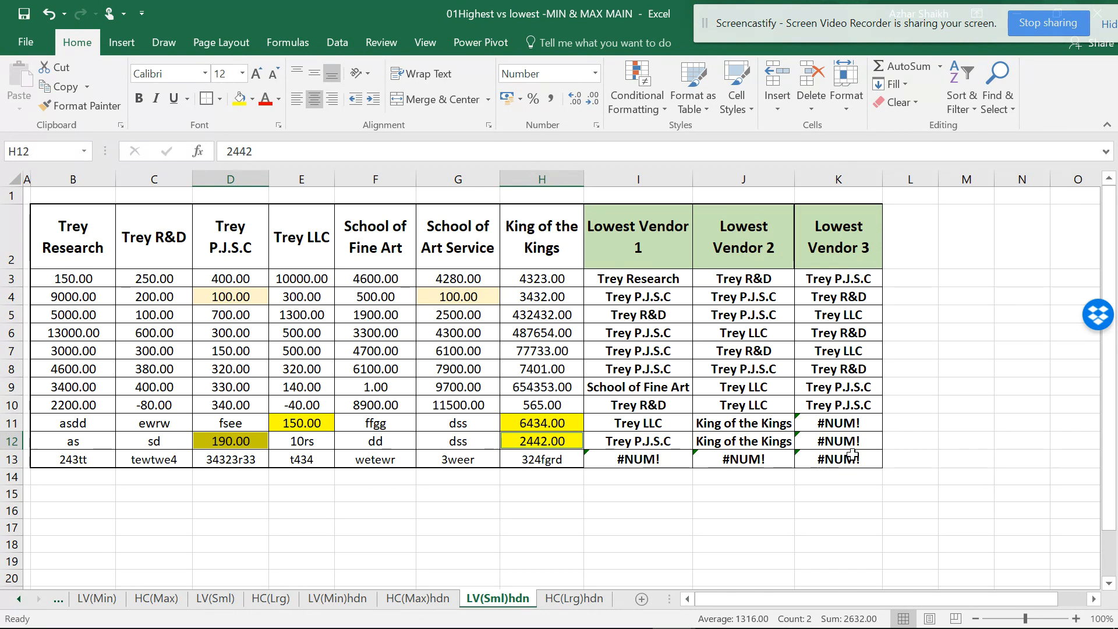
# On the HC(Lrg)hdn sheet, set the School of Fine Art value in cell F9 to 2
pyautogui.click(570, 600)
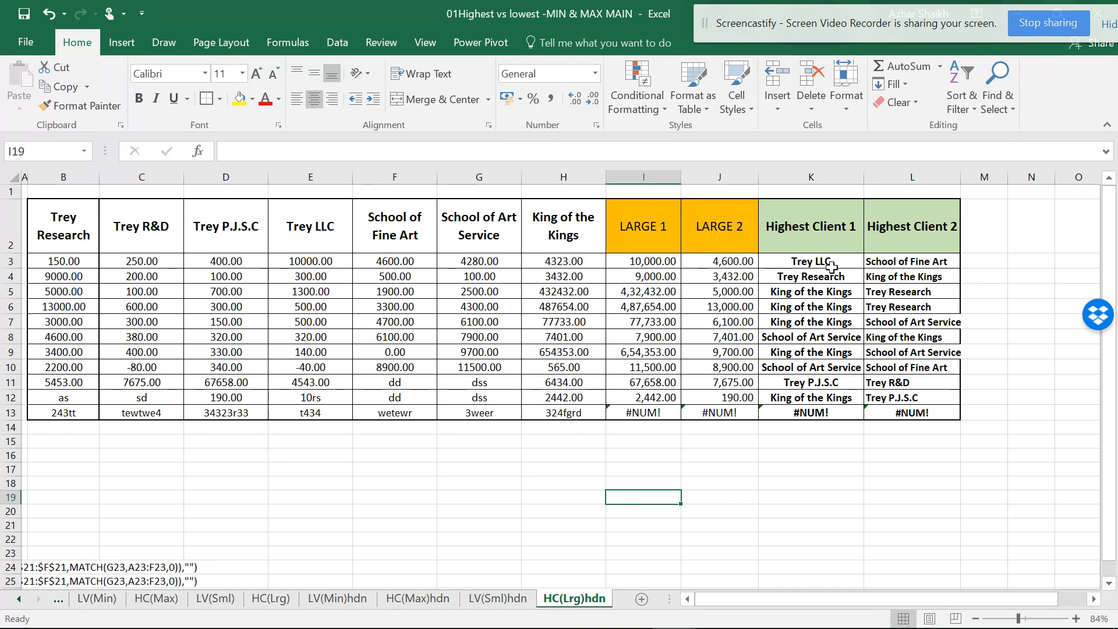
pyautogui.moveTo(650, 178); pyautogui.dragTo(693, 181)
pyautogui.rightClick(692, 181)
pyautogui.moveTo(643, 227); pyautogui.dragTo(718, 402)
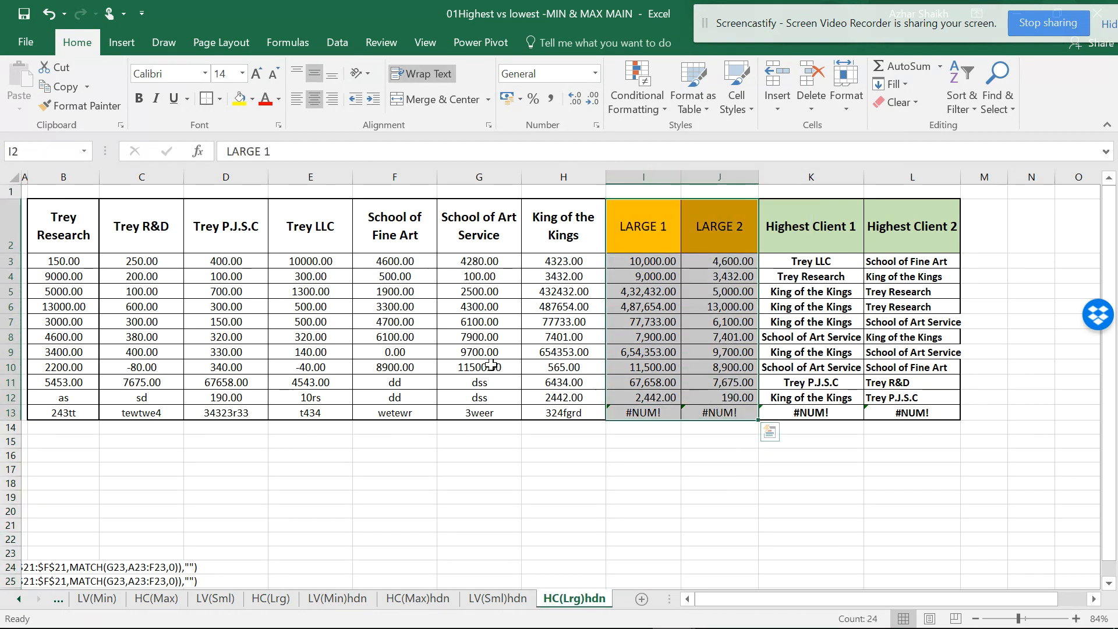
pyautogui.click(402, 356)
pyautogui.write('2')
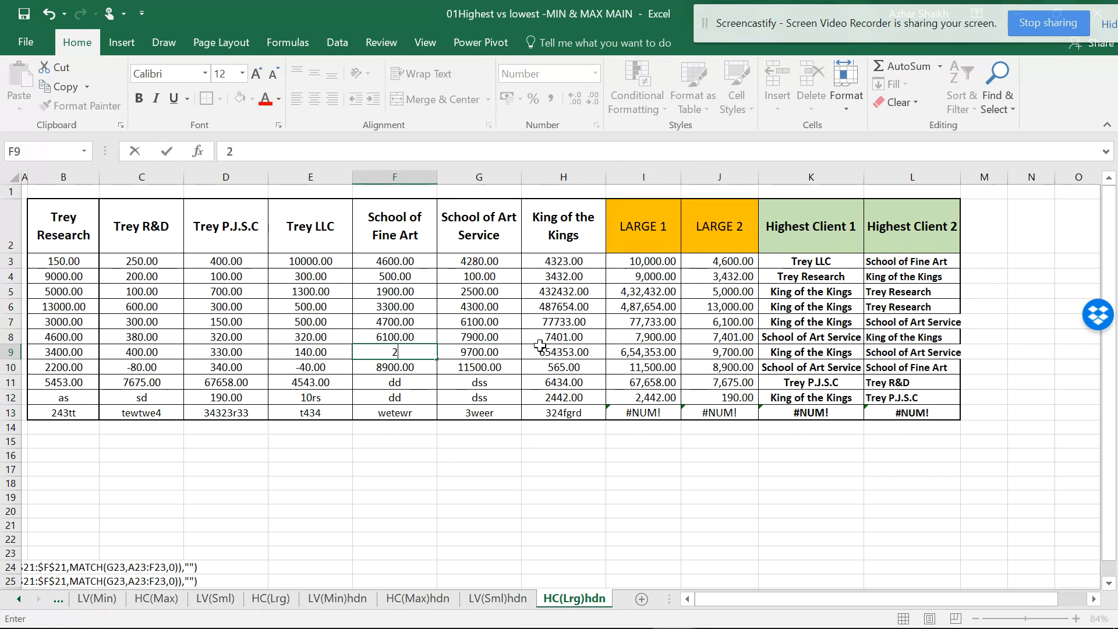
pyautogui.click(650, 322)
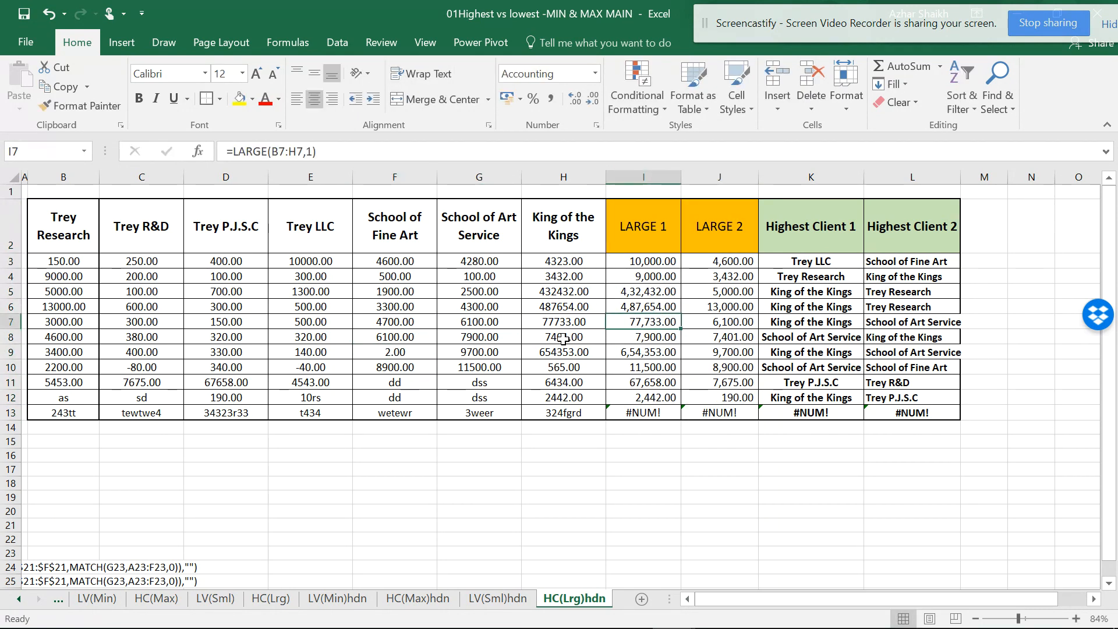
# Clear the LARGE 1 and LARGE 2 helper data and delete columns I and J
pyautogui.moveTo(653, 233); pyautogui.dragTo(712, 408)
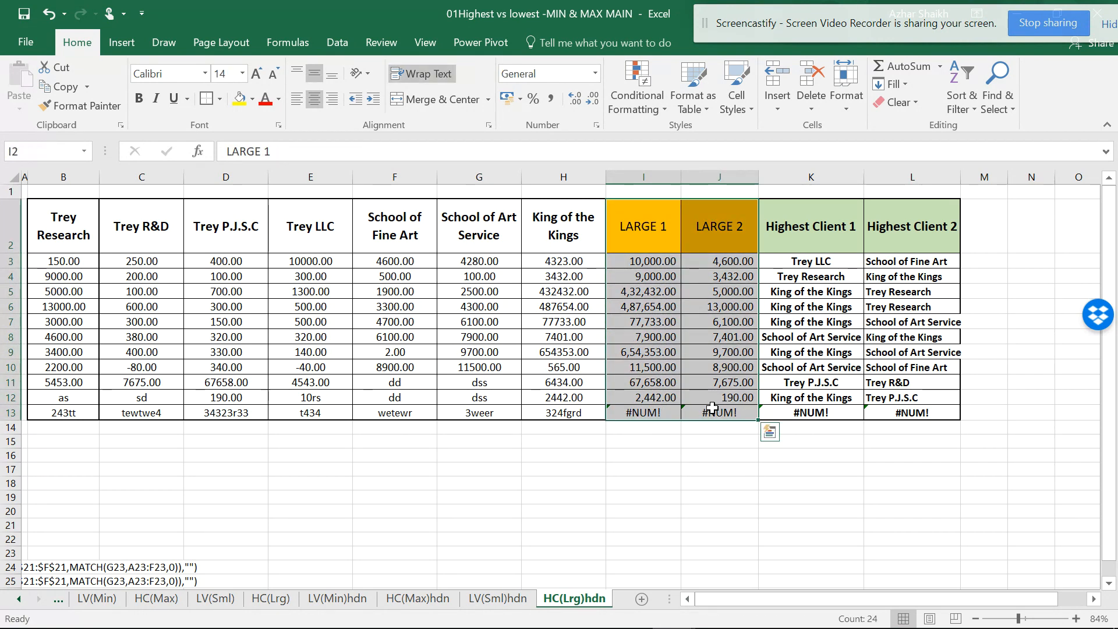
pyautogui.press('Delete')
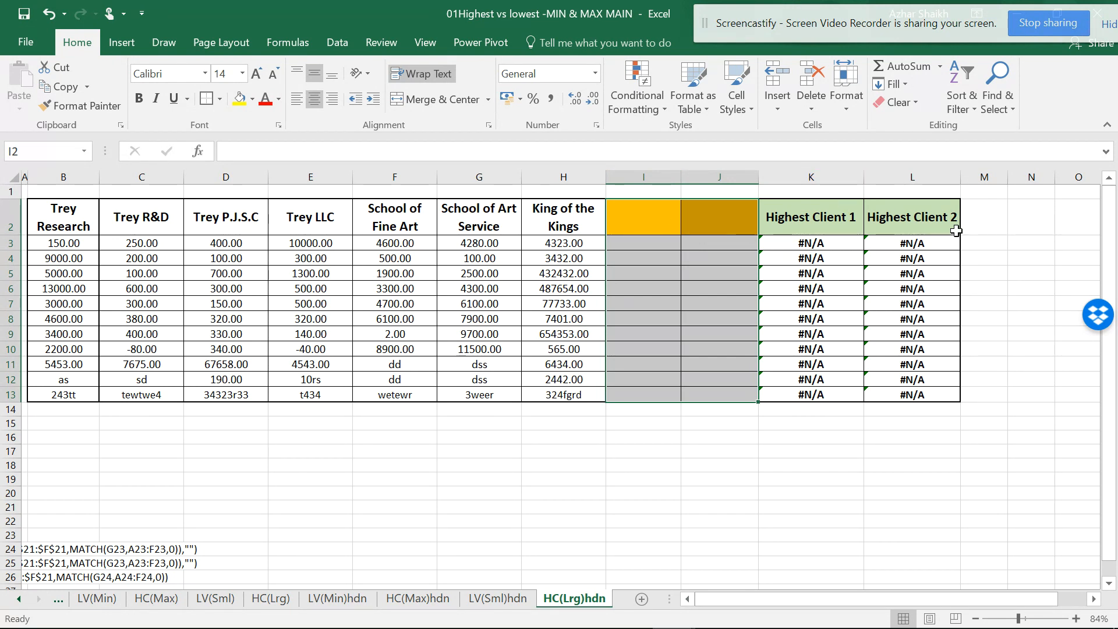
pyautogui.moveTo(652, 174); pyautogui.dragTo(713, 176)
pyautogui.rightClick(713, 177)
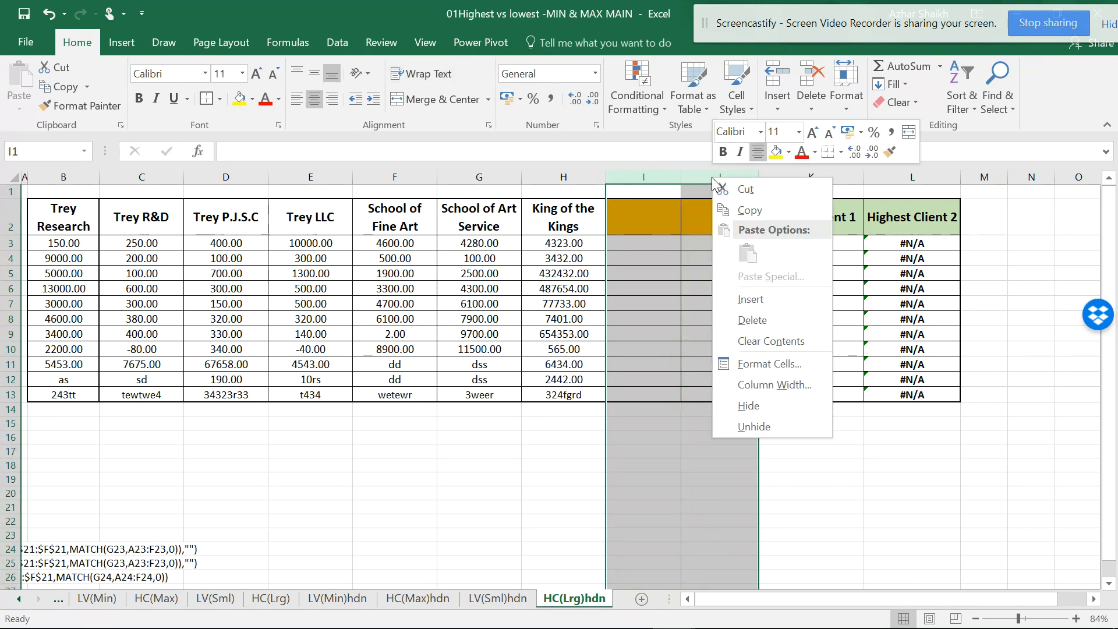
pyautogui.click(761, 320)
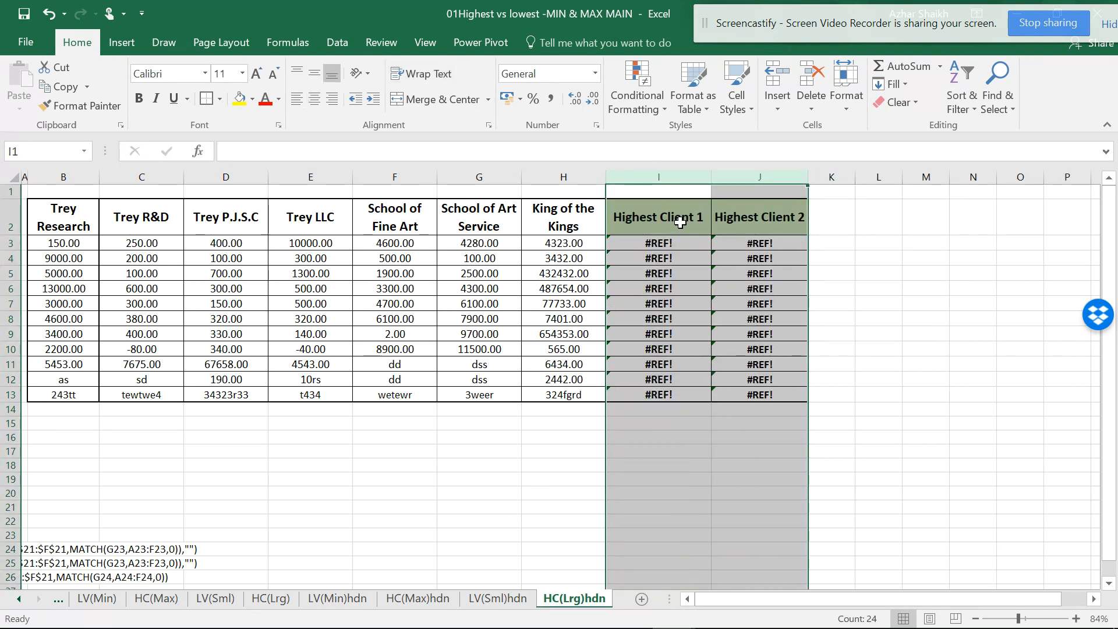
# Extend the header series from J2 to add Highest Client 3 in K2, and widen column K to fit it on one line
pyautogui.click(681, 221)
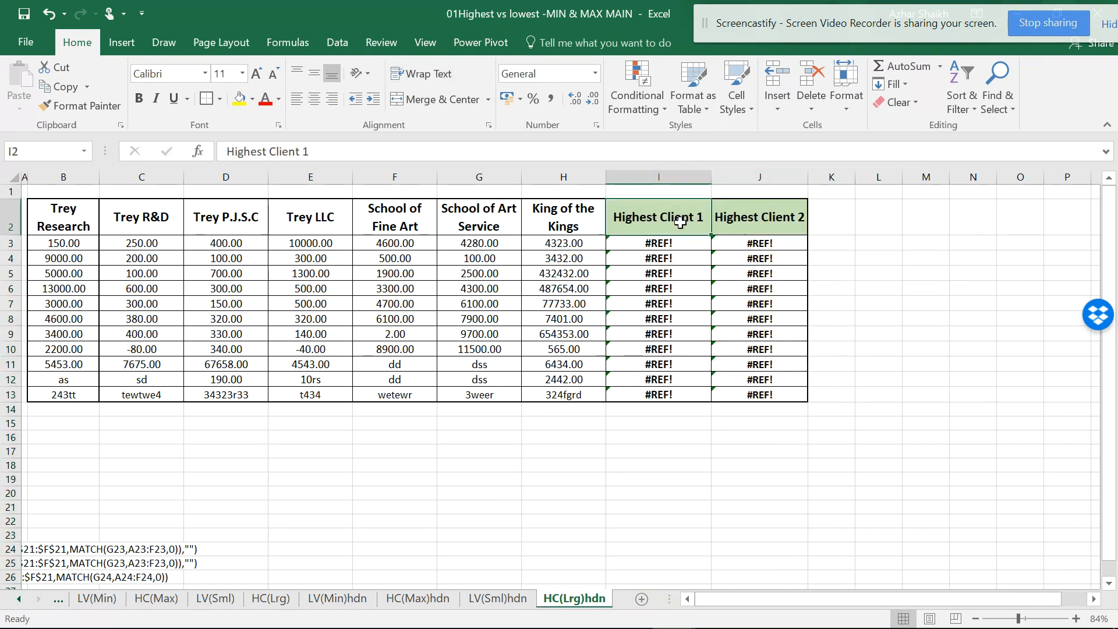
pyautogui.click(738, 221)
pyautogui.moveTo(809, 235); pyautogui.dragTo(878, 234)
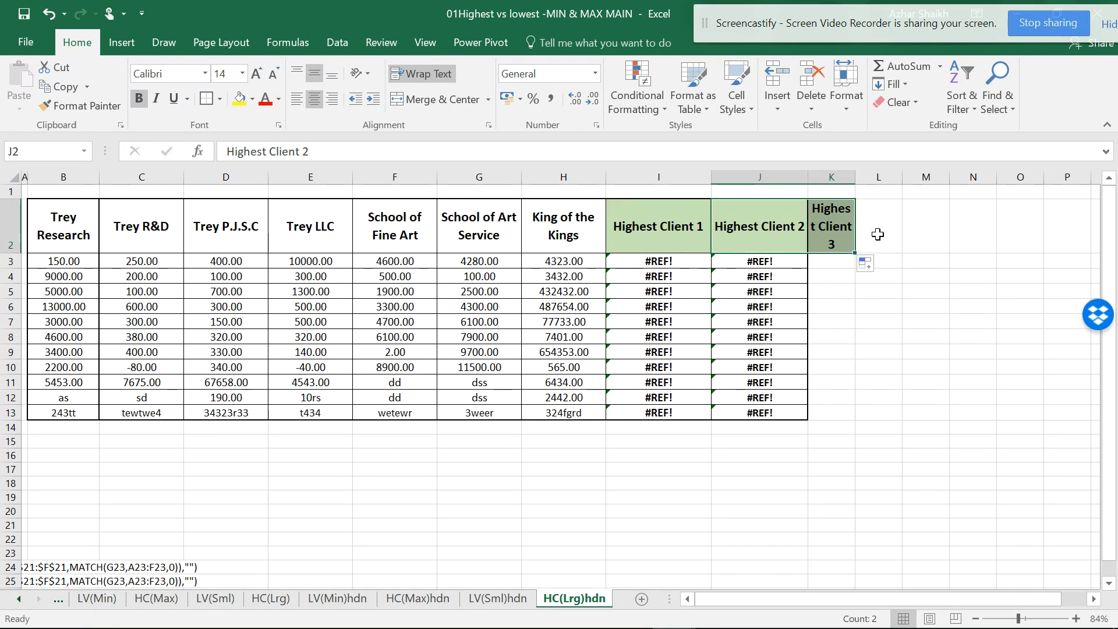
pyautogui.moveTo(861, 174); pyautogui.dragTo(895, 175)
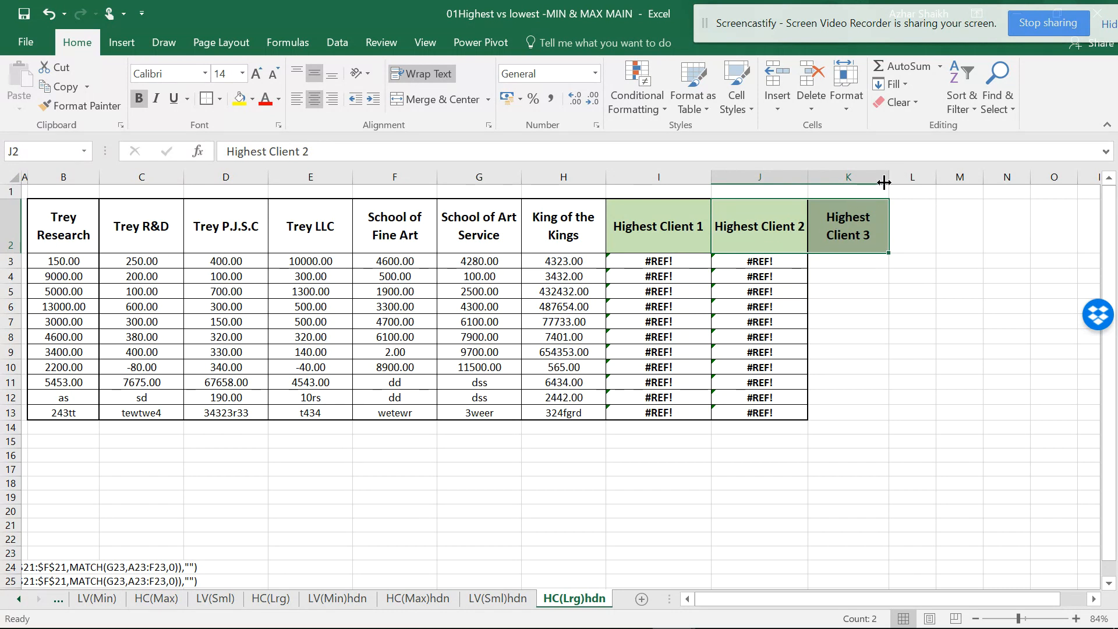
pyautogui.moveTo(886, 177); pyautogui.dragTo(917, 177)
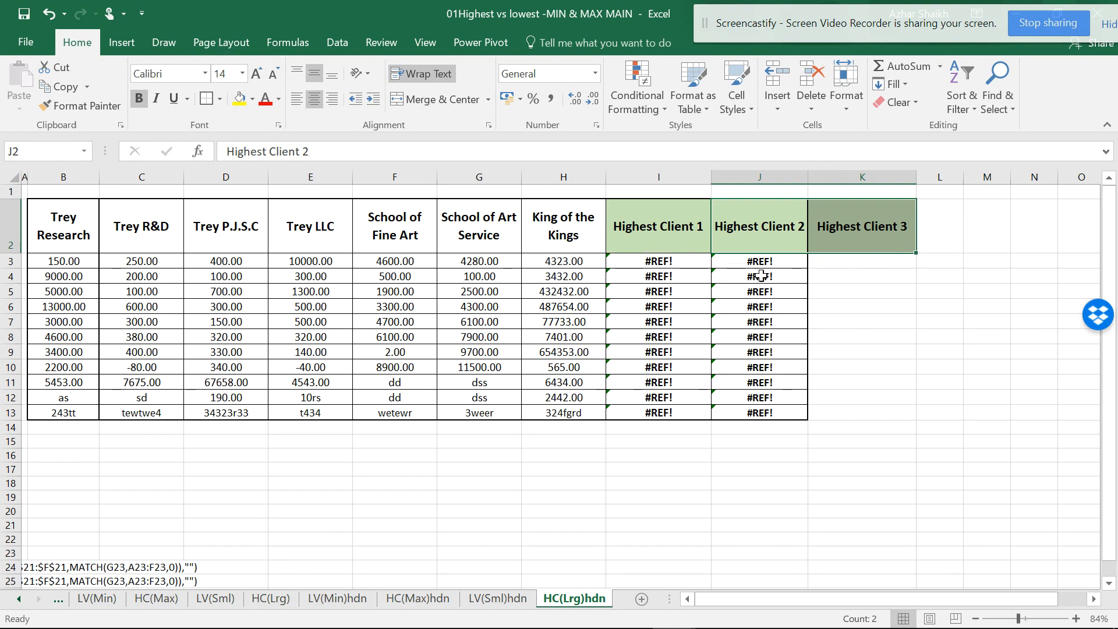
# Start an INDEX formula in I3 of HC(Lrg)hdn with $B$2:$H$2 as the array, using I3 on LV(Sml)hdn as reference
pyautogui.click(677, 261)
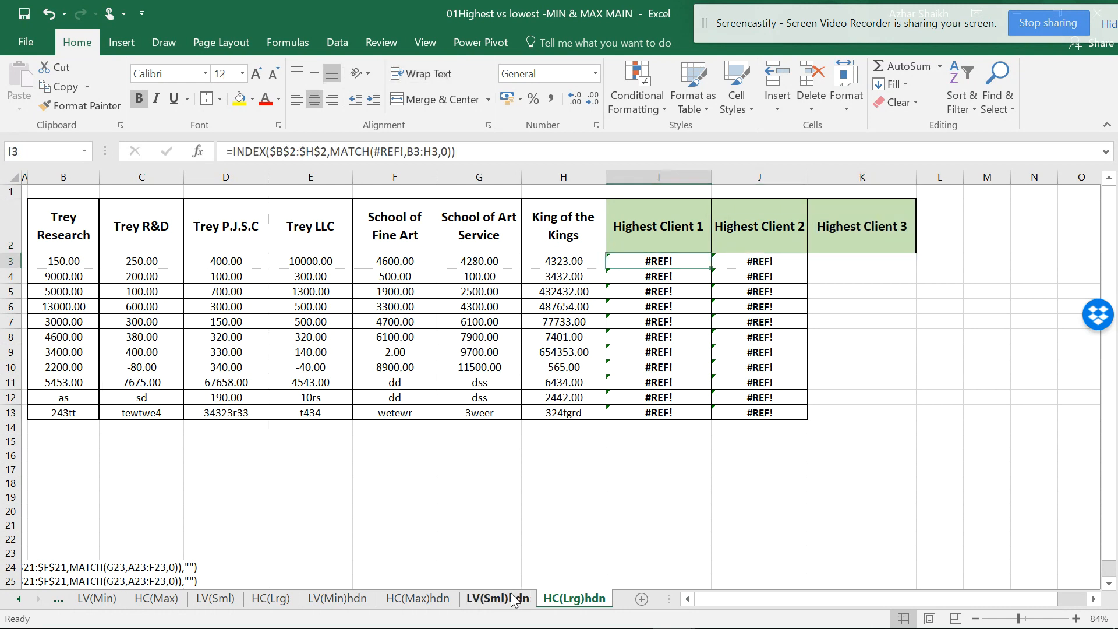
pyautogui.click(513, 600)
pyautogui.click(664, 285)
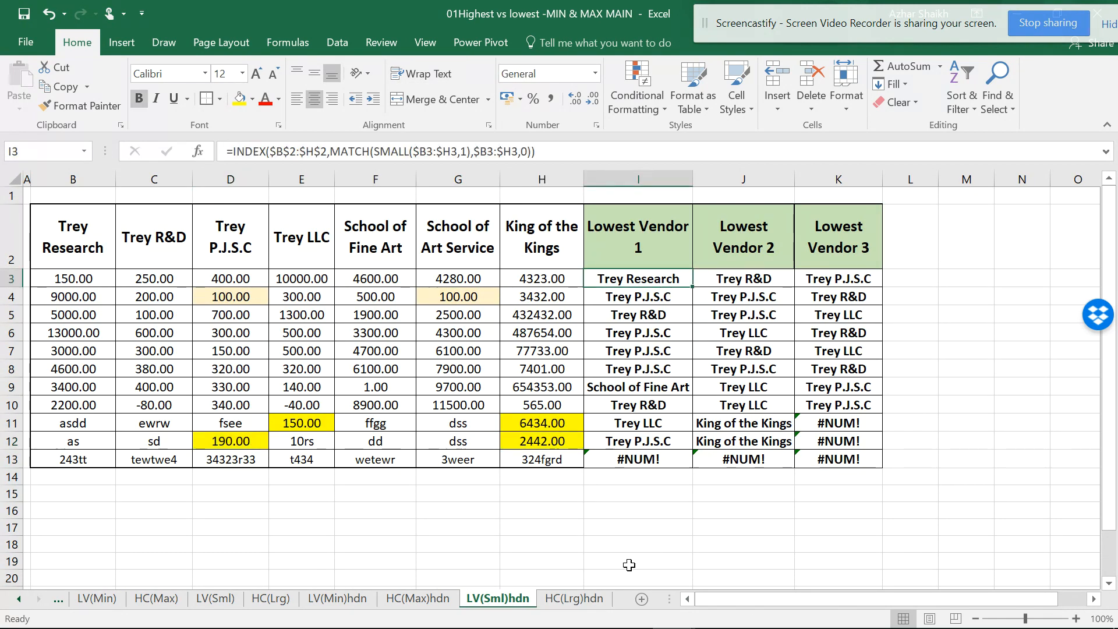
pyautogui.click(573, 599)
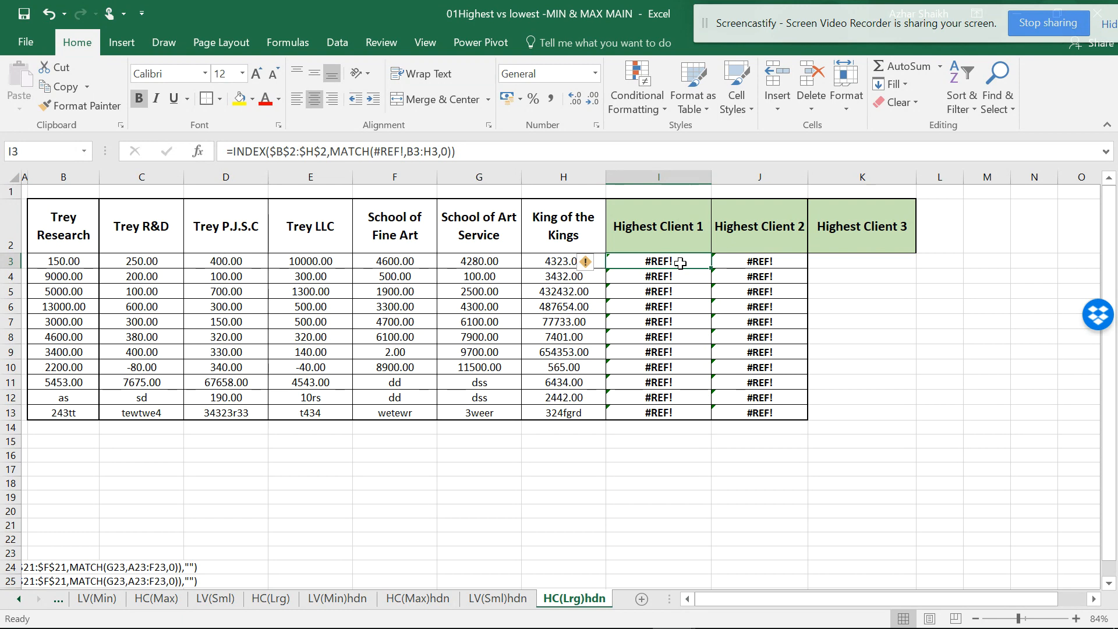
pyautogui.write('=')
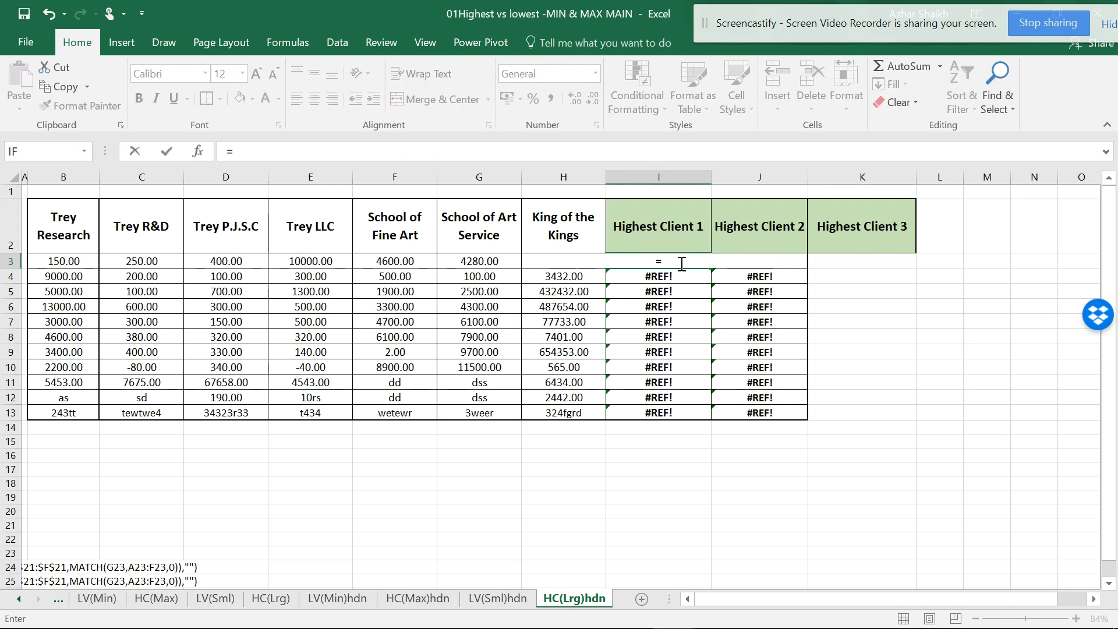
pyautogui.write('in')
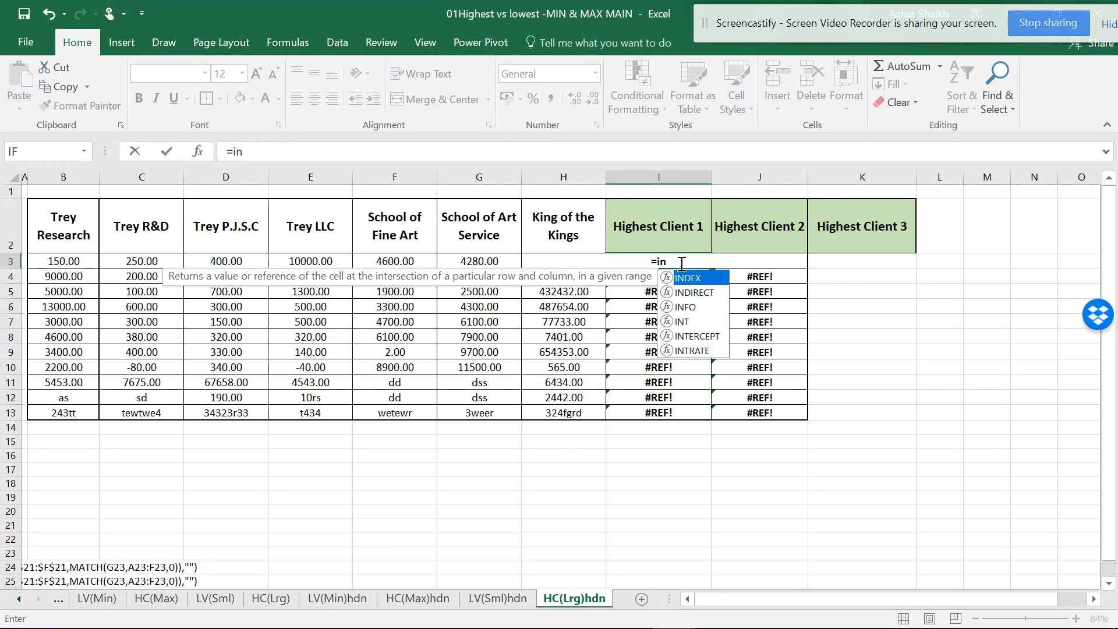
pyautogui.write('dex')
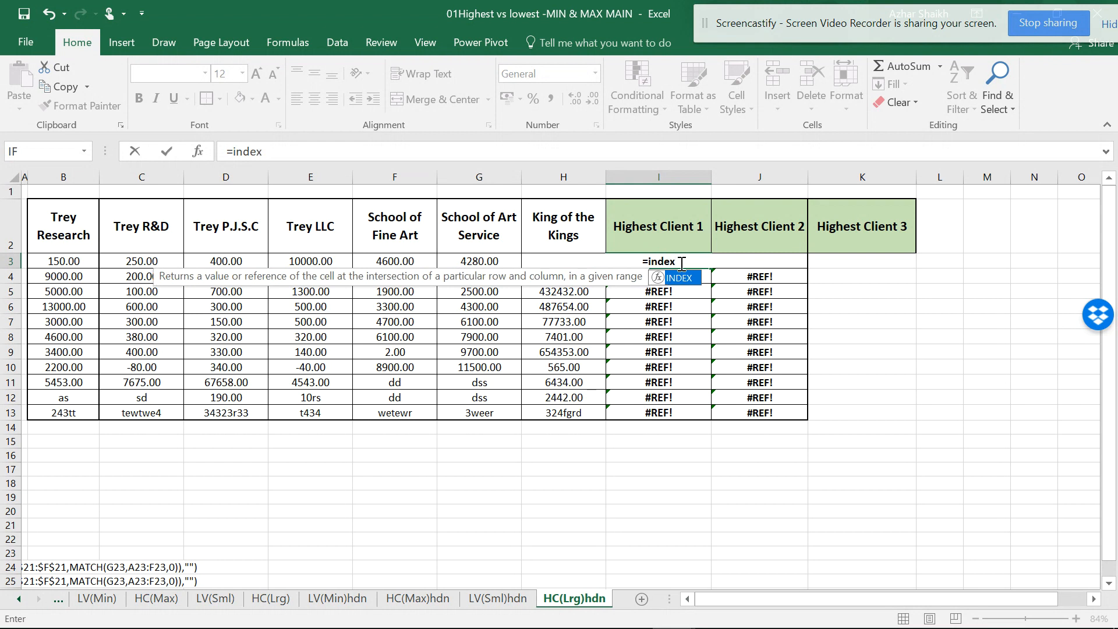
pyautogui.write('*')
pyautogui.press('BackSpace')
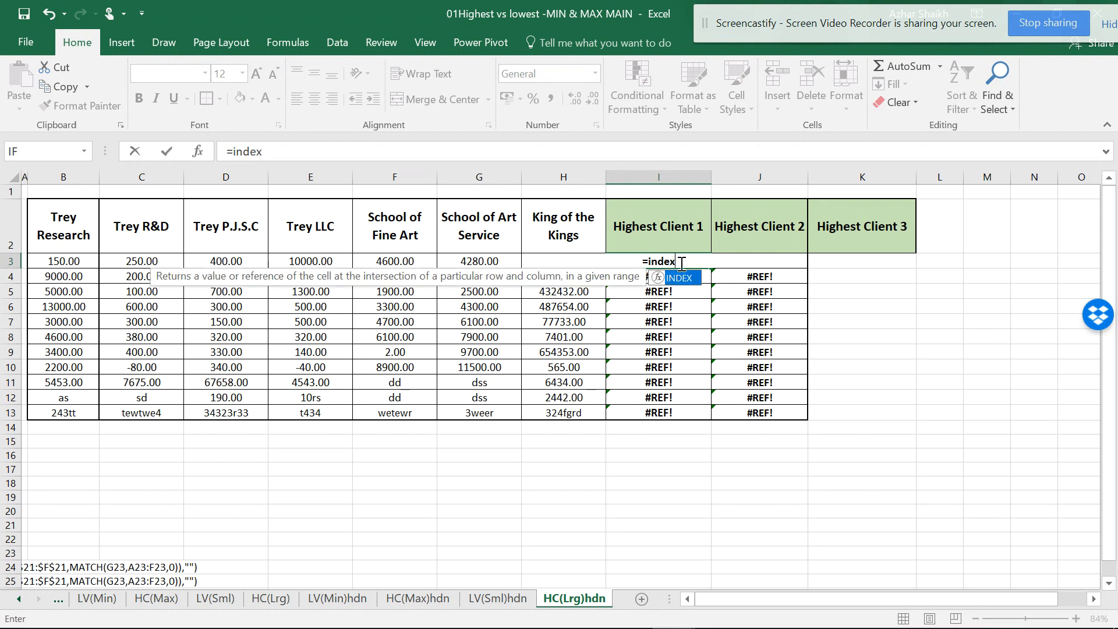
pyautogui.write('(')
pyautogui.moveTo(61, 236); pyautogui.dragTo(534, 224)
pyautogui.press('F4')
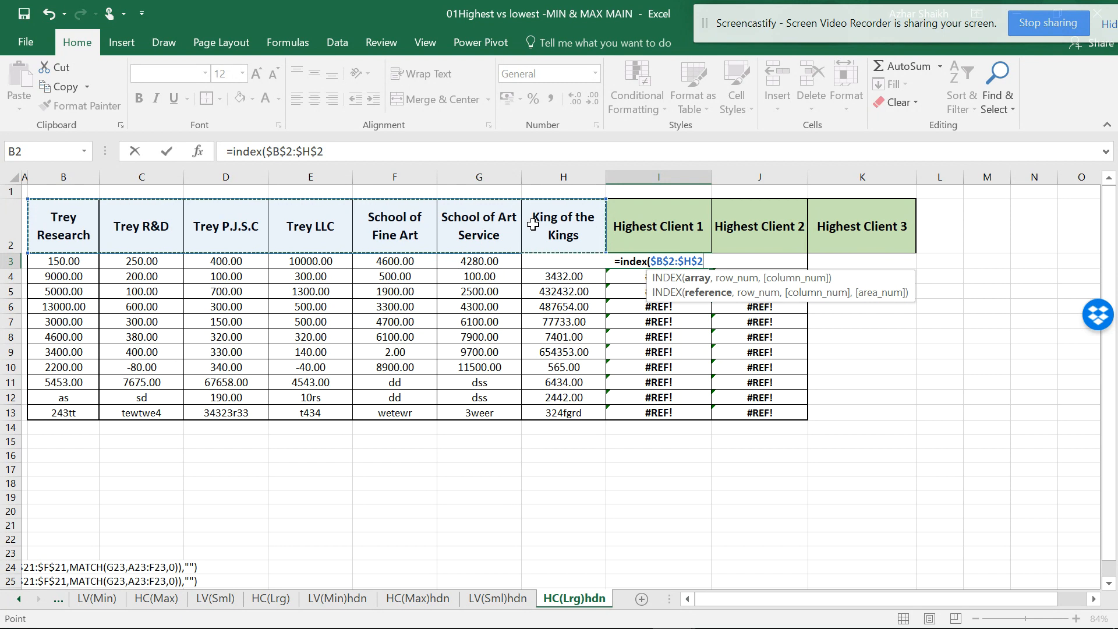
# Nest a MATCH function as the row argument of I3's INDEX formula, with LARGE as its lookup value
pyautogui.write(',')
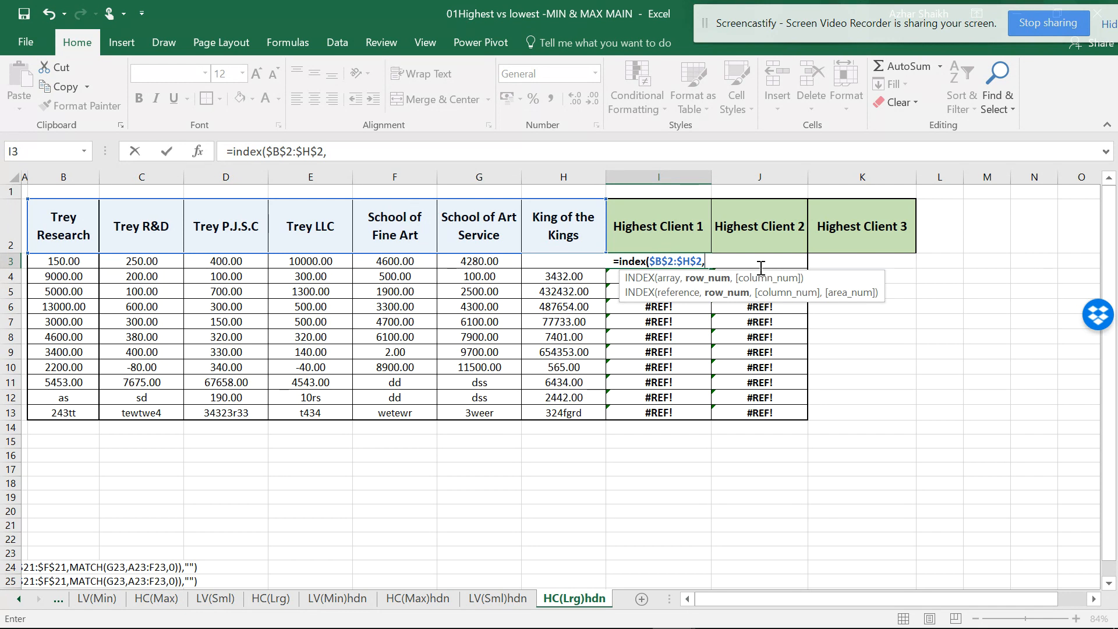
pyautogui.write('mat')
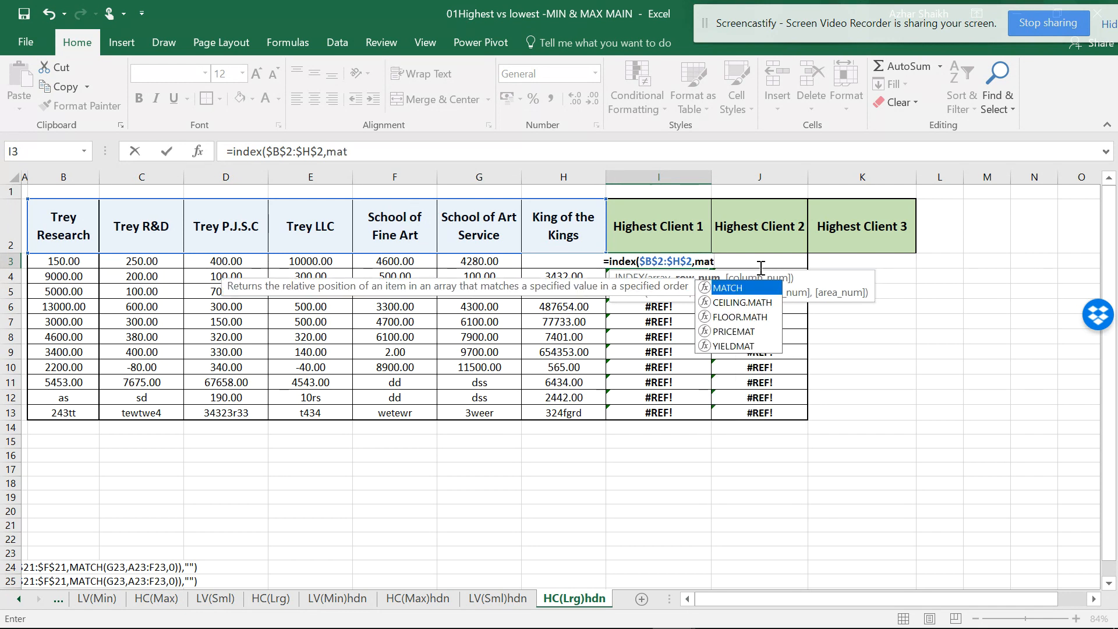
pyautogui.write('ch')
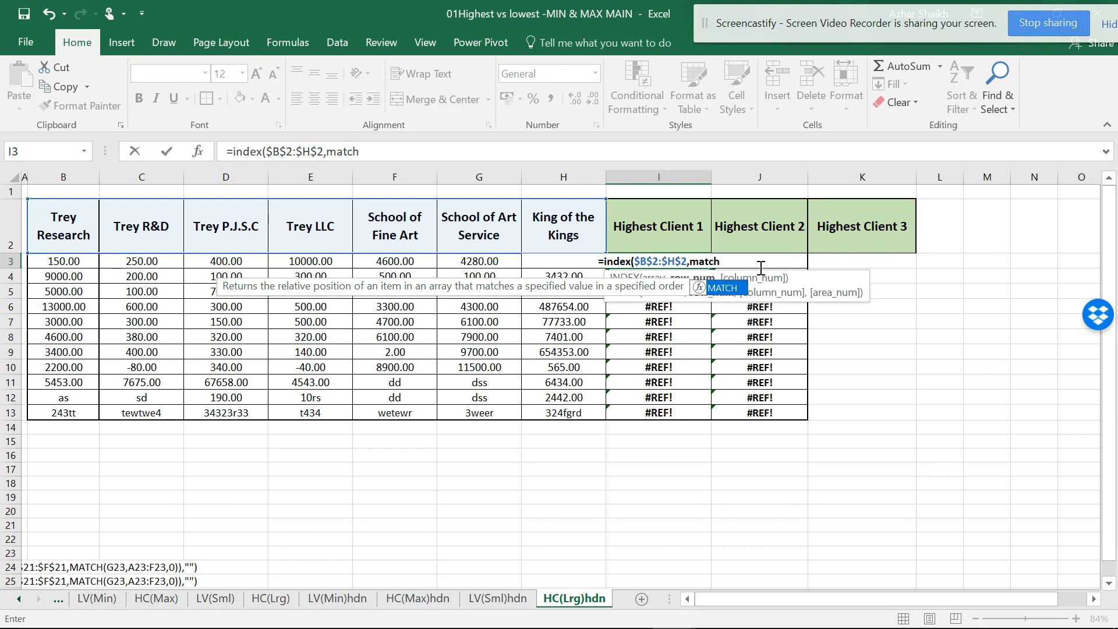
pyautogui.write('(')
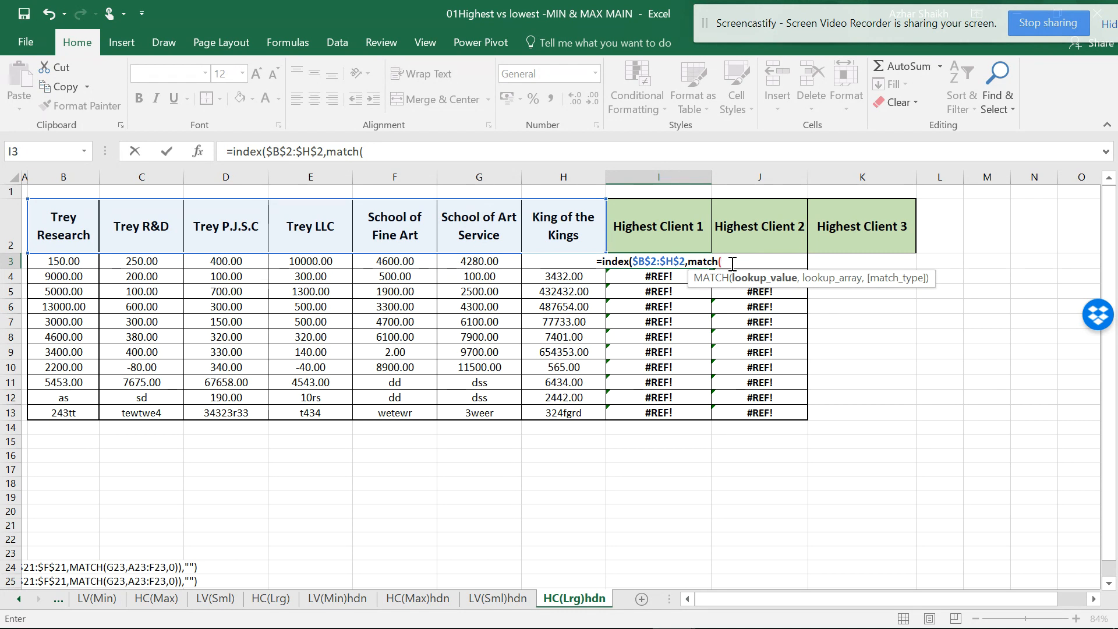
pyautogui.write('L')
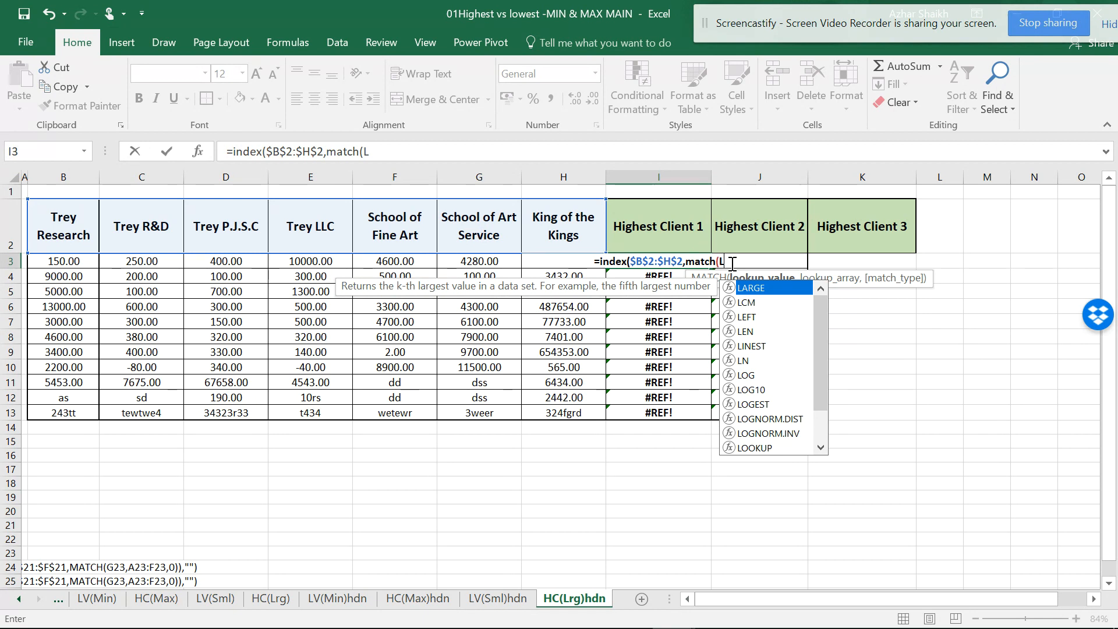
pyautogui.doubleClick(777, 284)
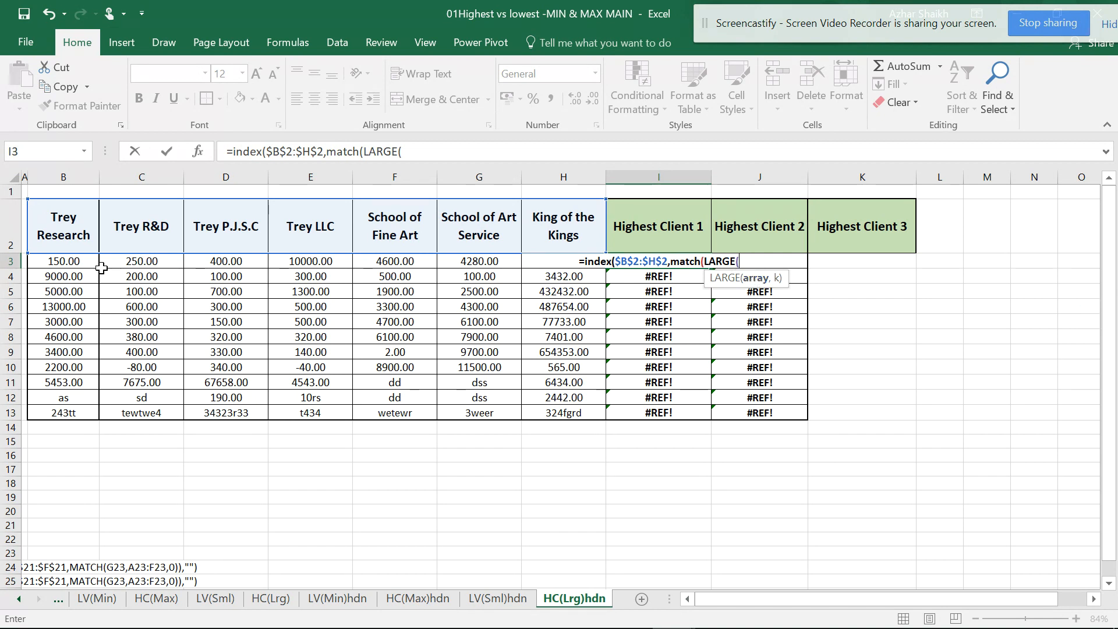
# Complete the LARGE function in I3 with the column-locked array $B3:$H3 and k set to 1
pyautogui.moveTo(89, 263); pyautogui.dragTo(551, 267)
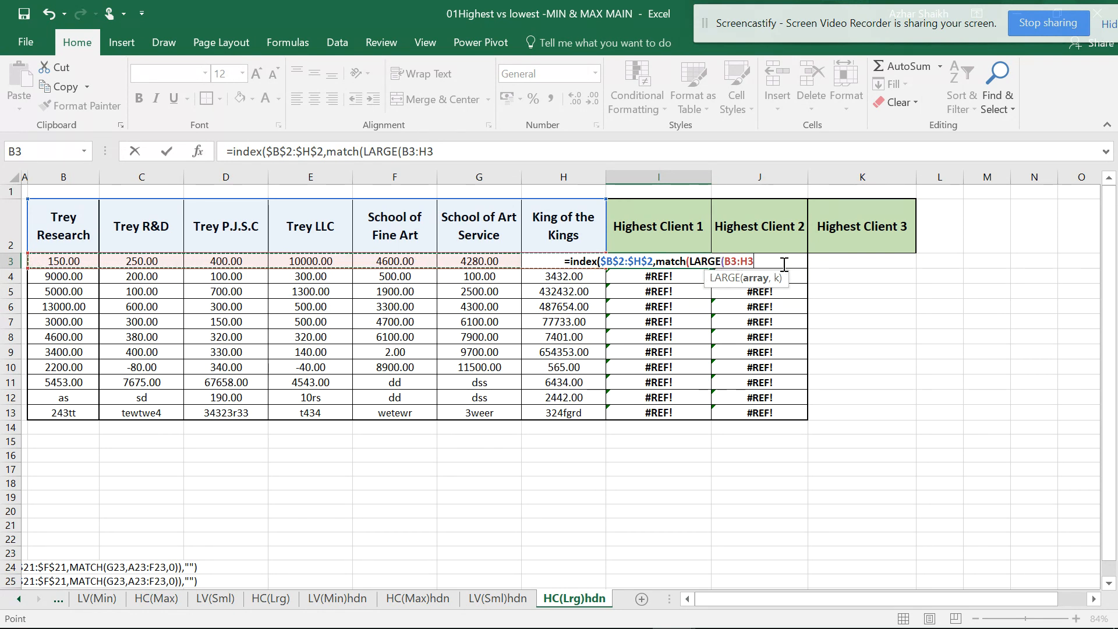
pyautogui.press('F4')
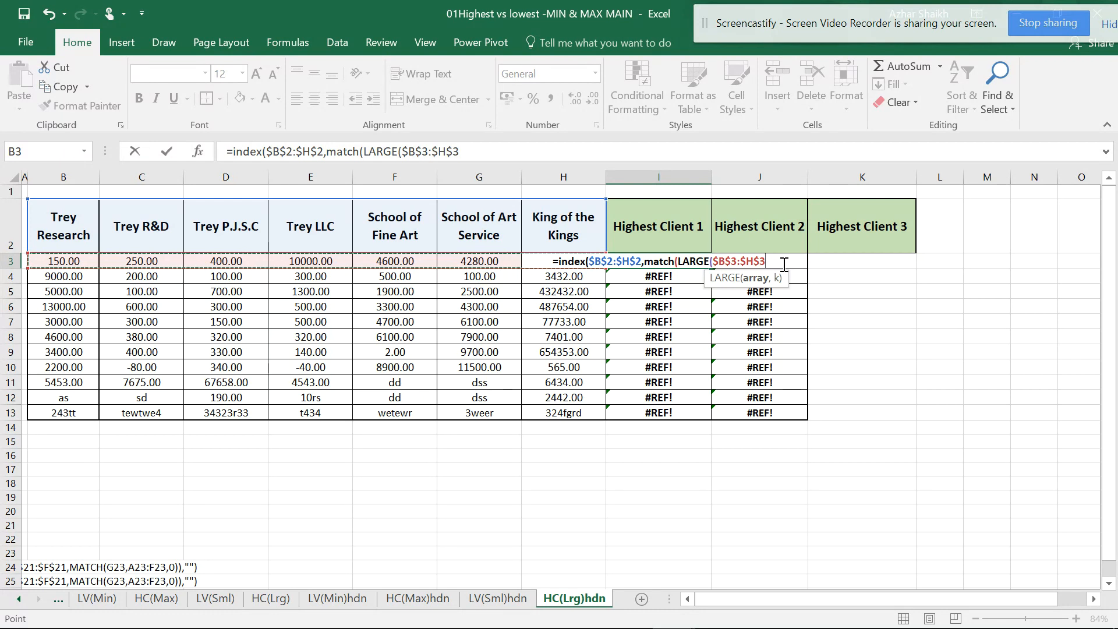
pyautogui.press('F4')
pyautogui.press('F4')
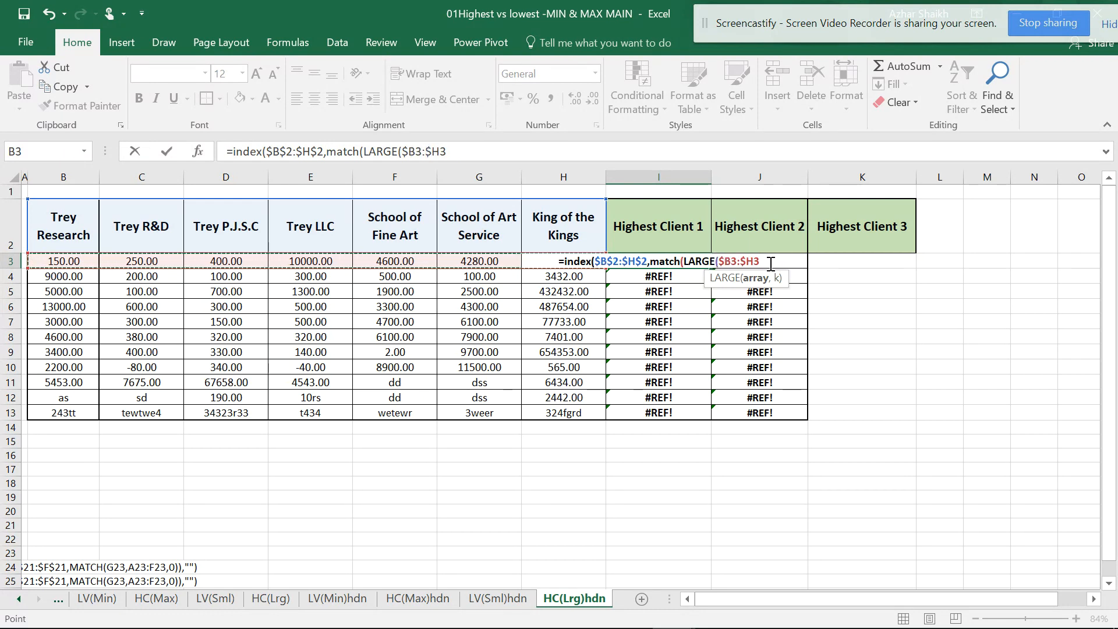
pyautogui.write(',')
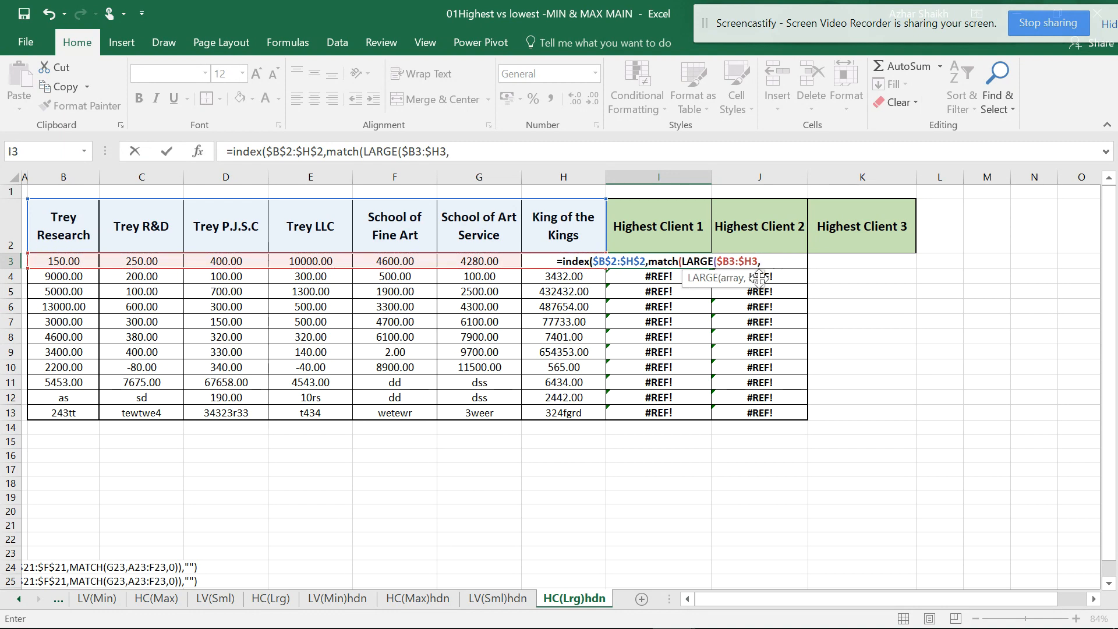
pyautogui.write('1')
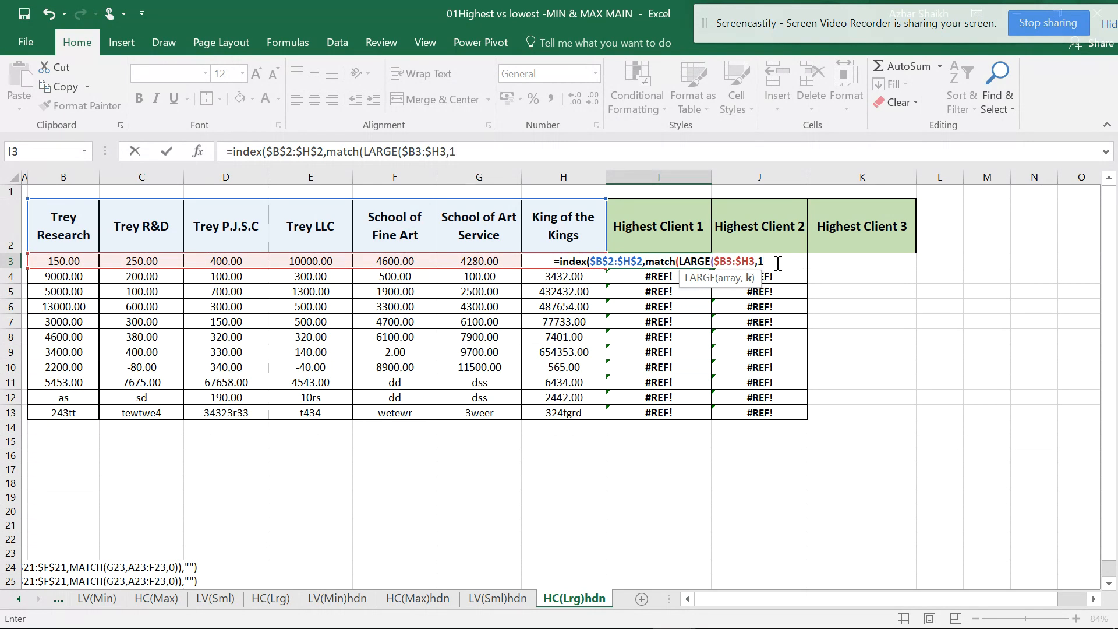
pyautogui.write(')')
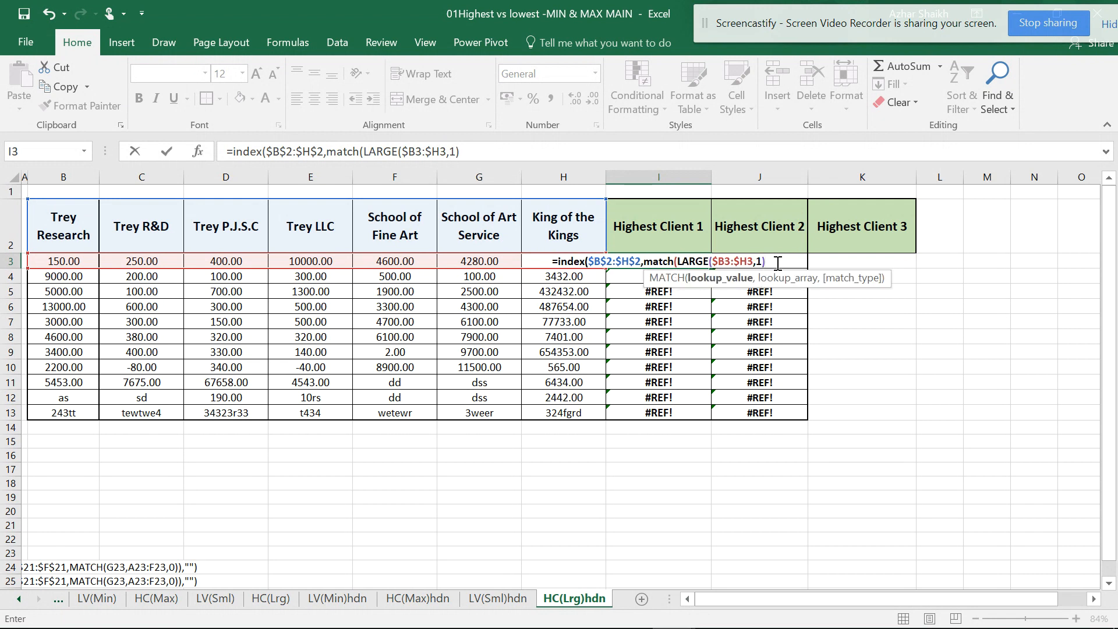
# Check that LARGE fills MATCH's lookup value, and supply the column-locked range $B3:$H3 as the lookup array
pyautogui.click(659, 261)
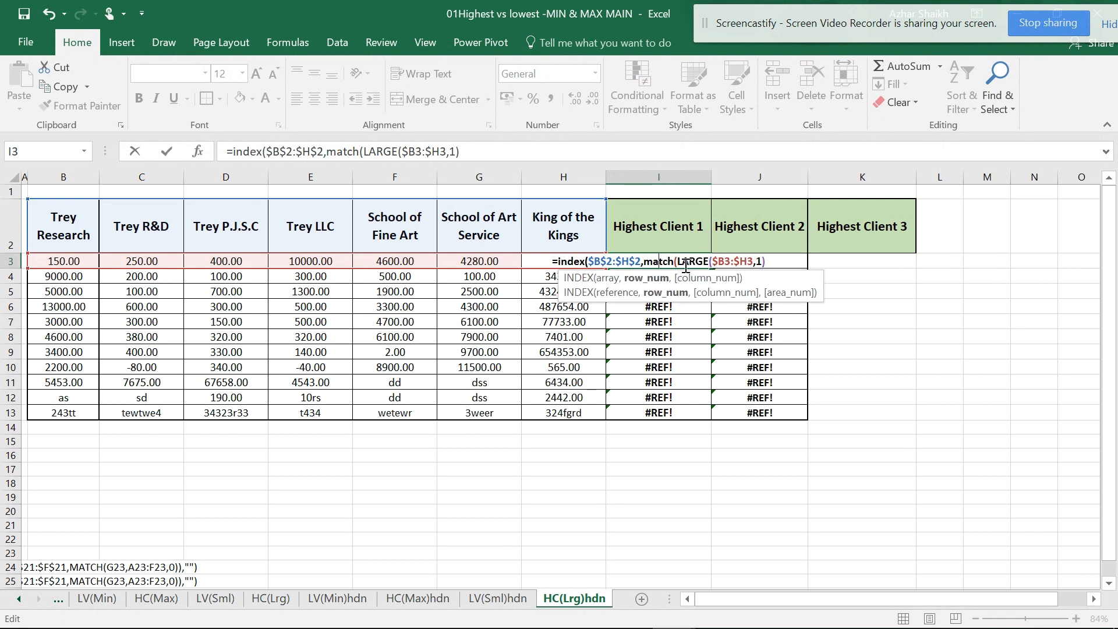
pyautogui.click(681, 266)
pyautogui.click(717, 278)
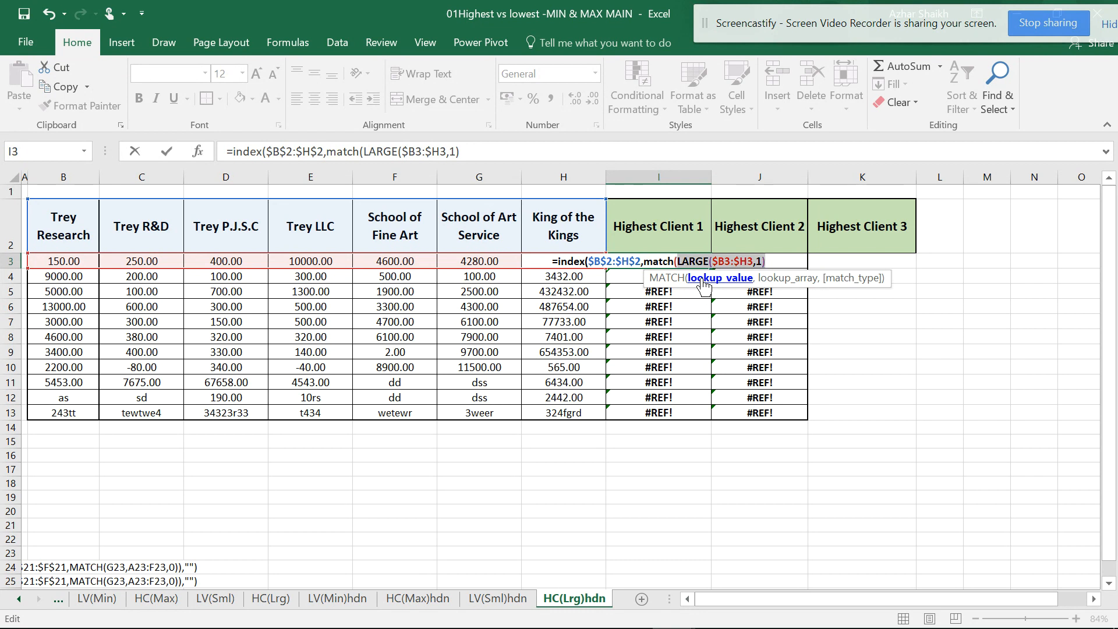
pyautogui.click(776, 264)
pyautogui.write(',')
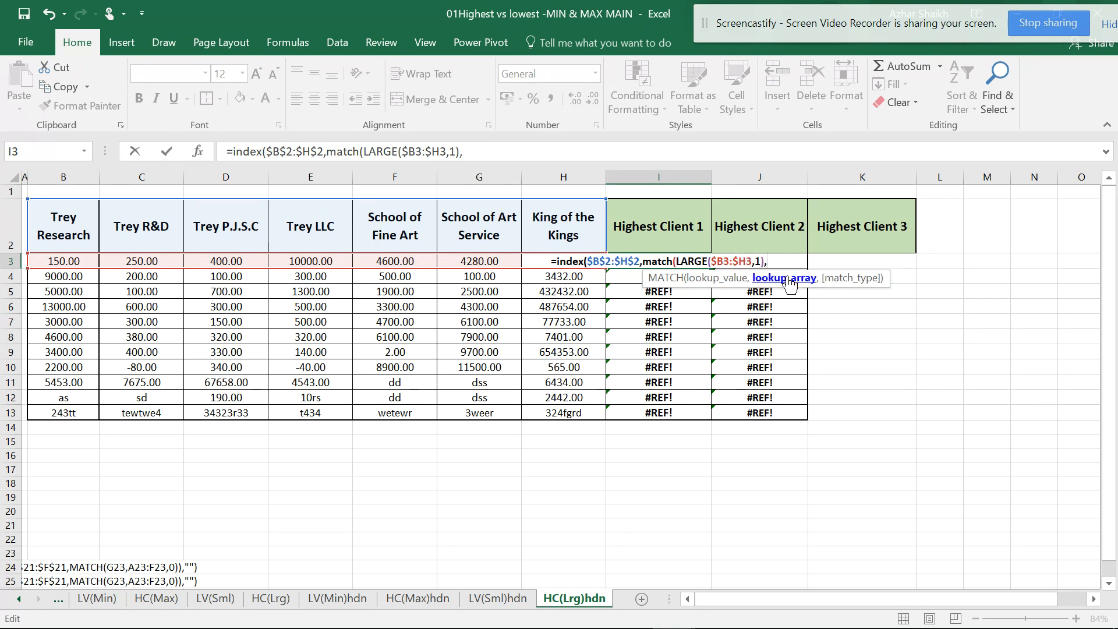
pyautogui.moveTo(68, 261); pyautogui.dragTo(546, 265)
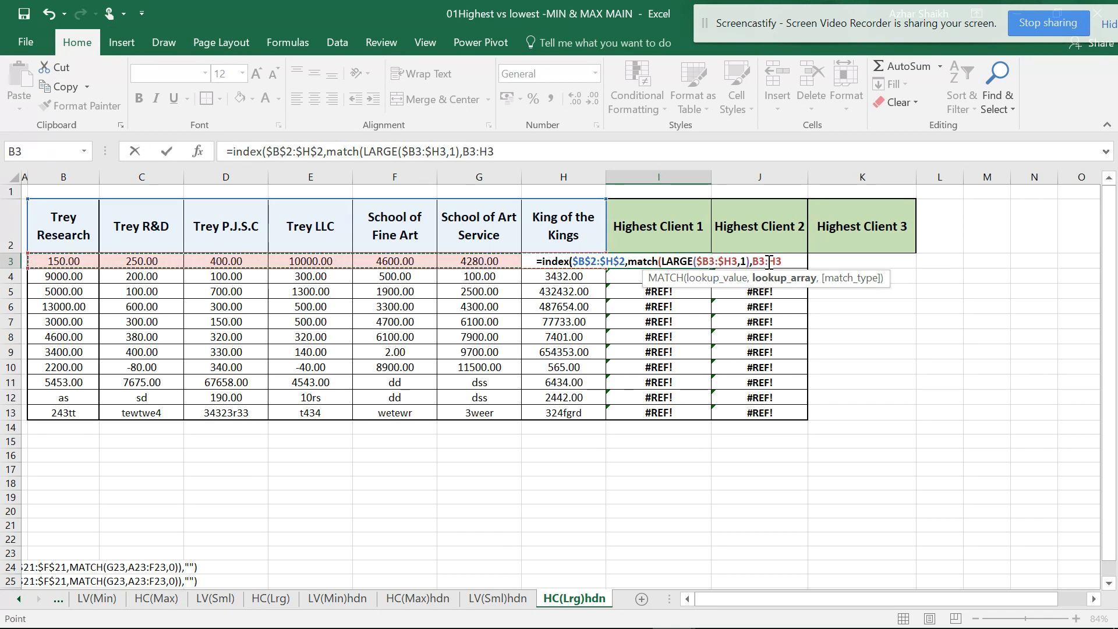
pyautogui.press('F4')
pyautogui.press('F4')
pyautogui.press('F4')
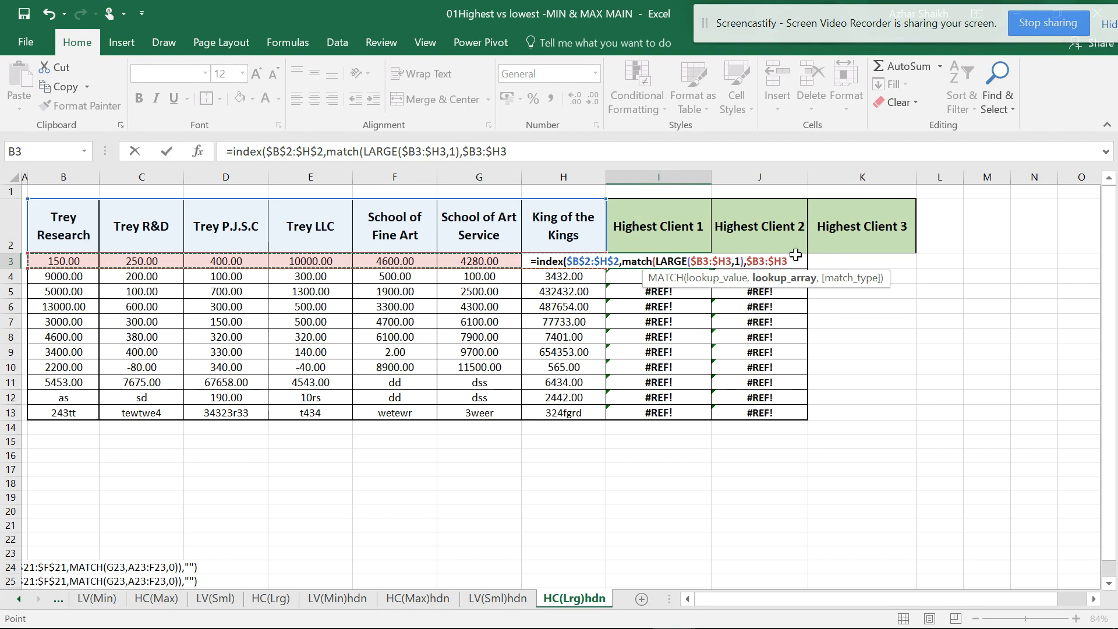
# Set MATCH's match type to 0 and enter the I3 formula, accepting the correction that adds the missing closing parenthesis
pyautogui.write(',')
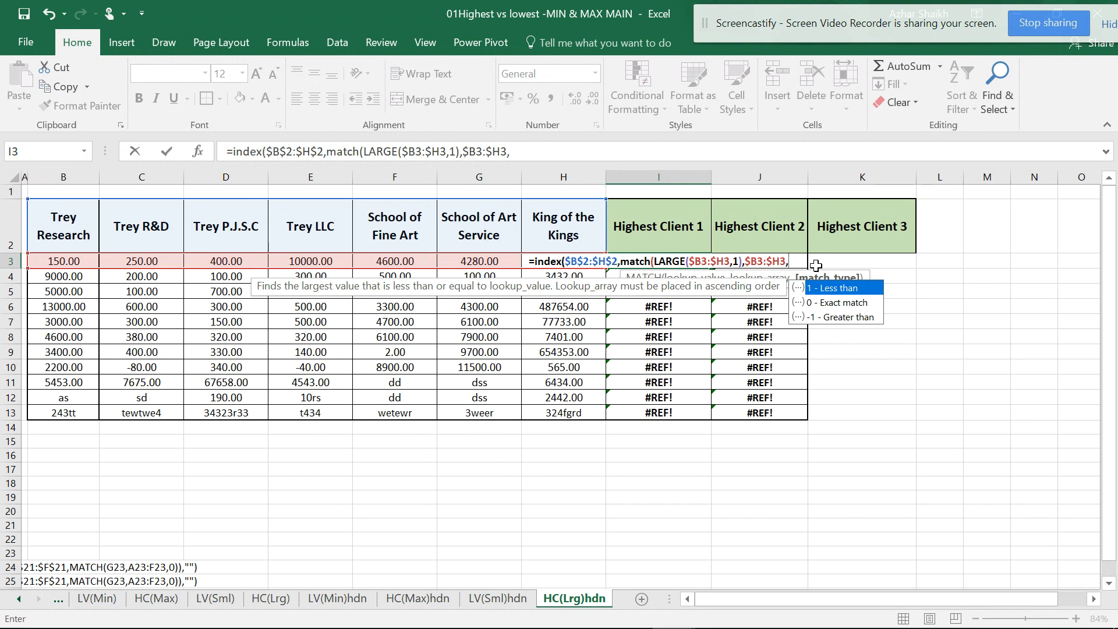
pyautogui.write('0')
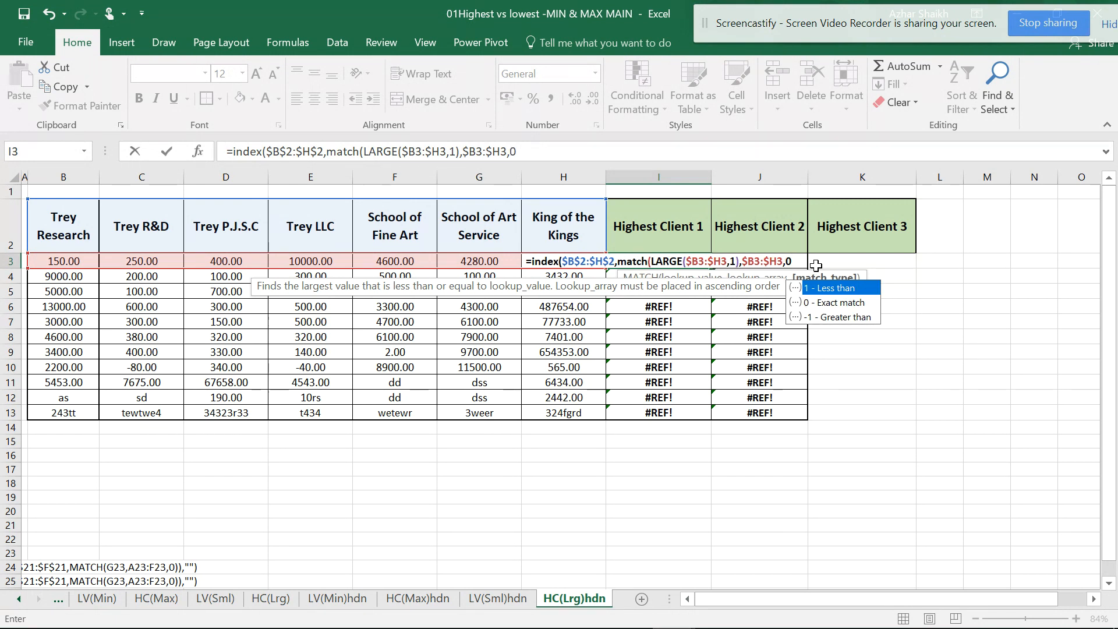
pyautogui.write(')')
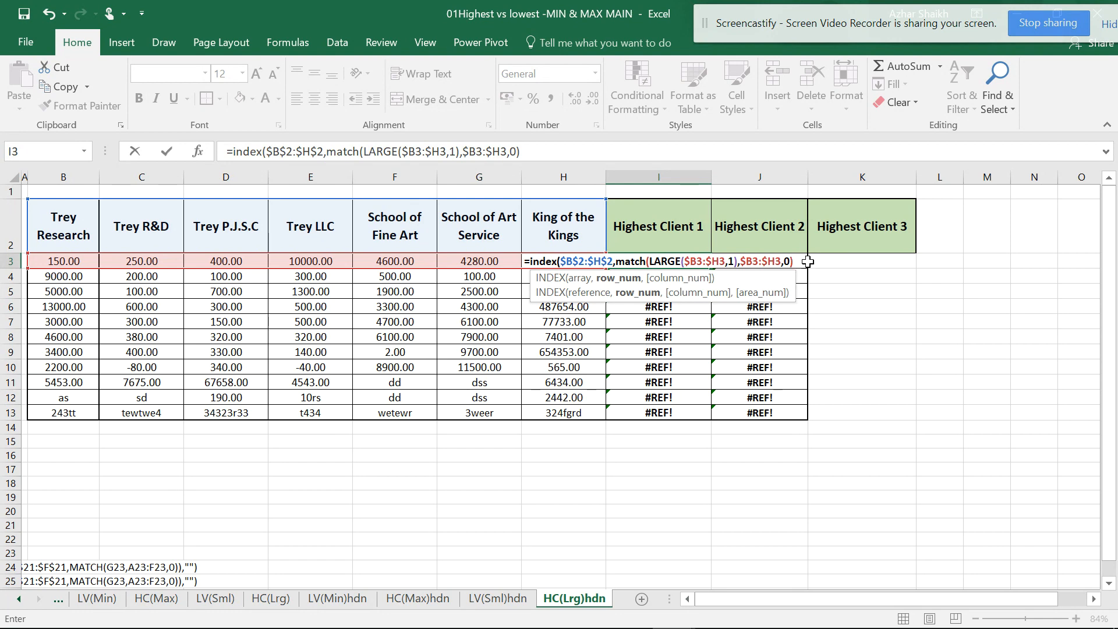
pyautogui.press('Return')
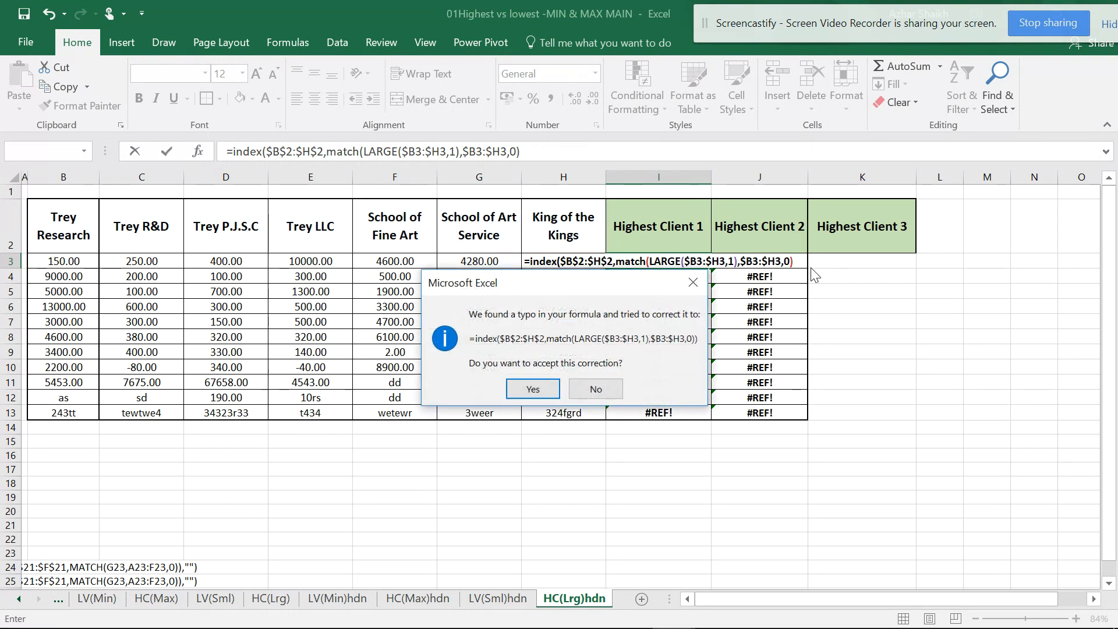
pyautogui.click(533, 389)
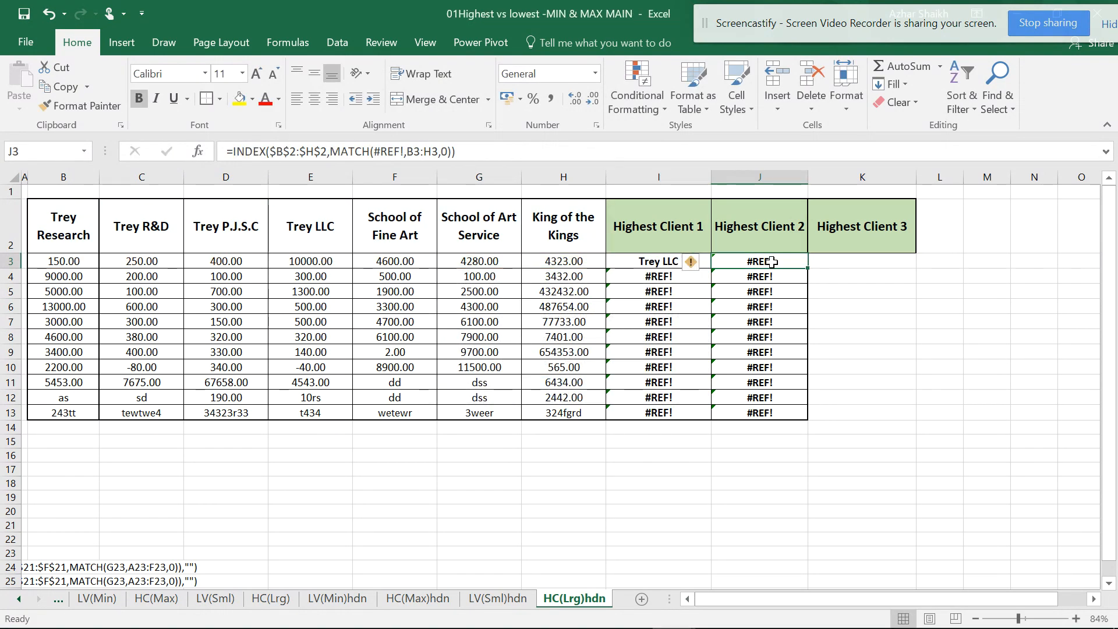
# Remove the last closing parenthesis from the I3 formula and accept the correction that restores it
pyautogui.click(662, 264)
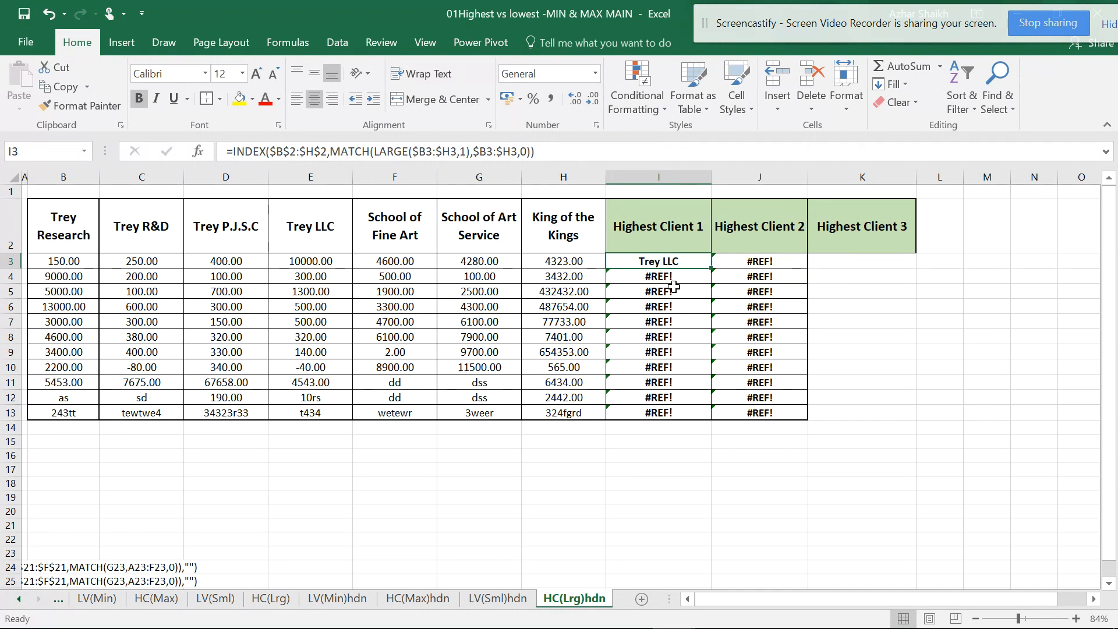
pyautogui.click(536, 152)
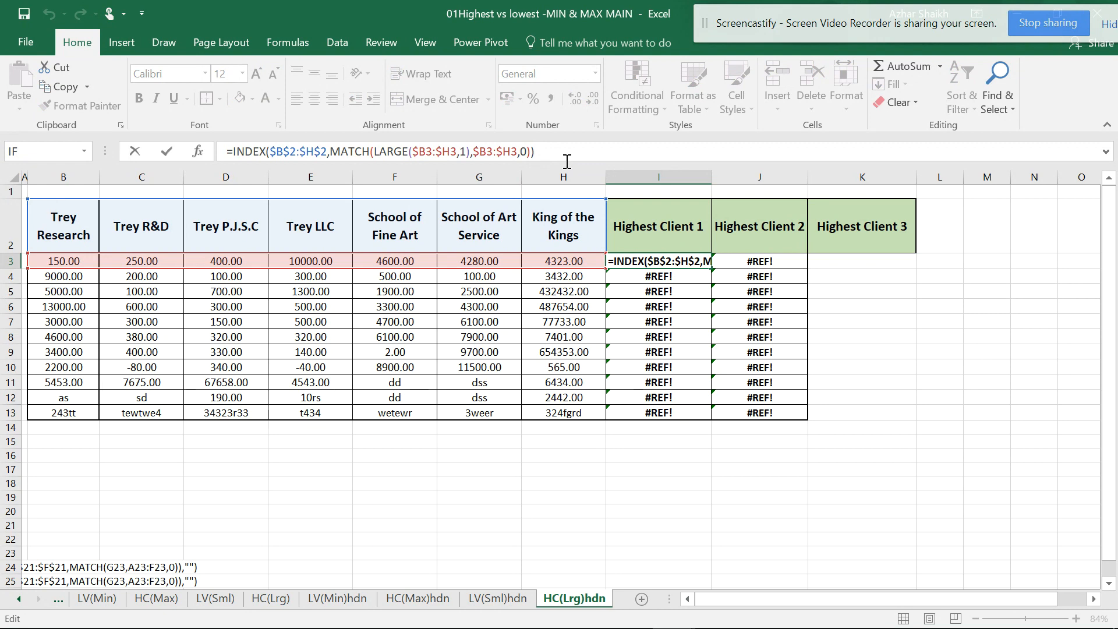
pyautogui.press('BackSpace')
pyautogui.press('Return')
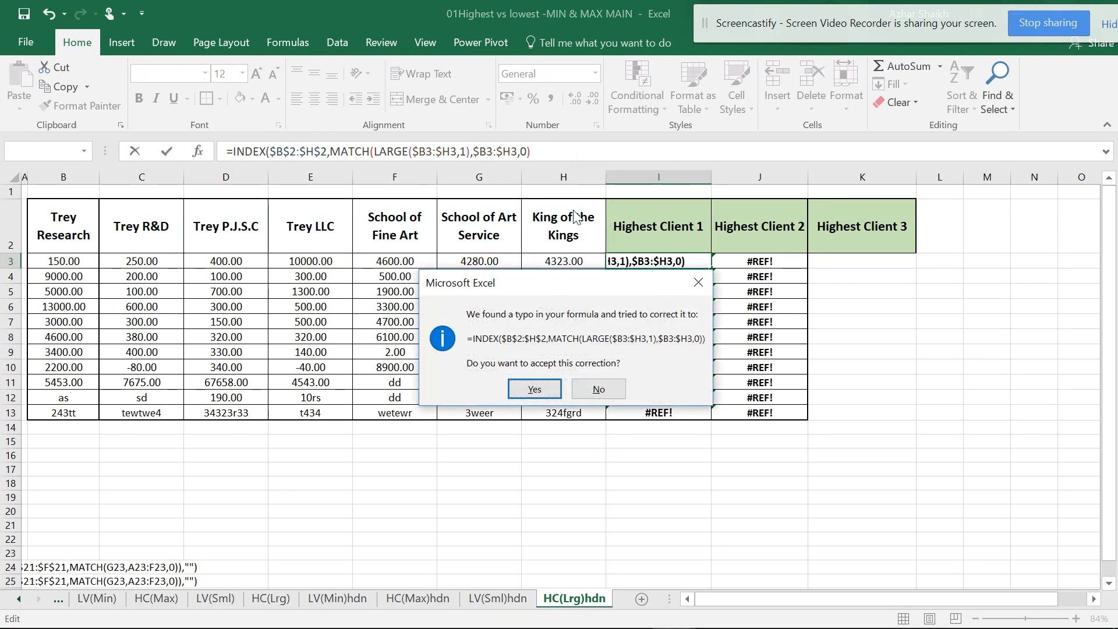
pyautogui.click(552, 390)
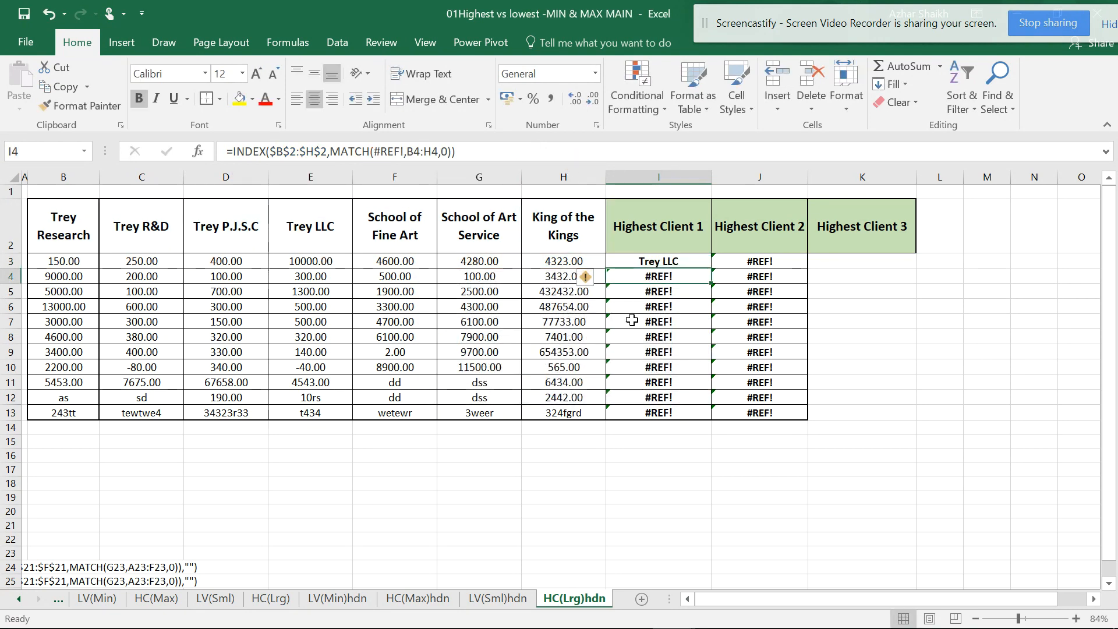
# Copy the Highest Client 1 formula from I3 across to J3 and K3
pyautogui.click(686, 265)
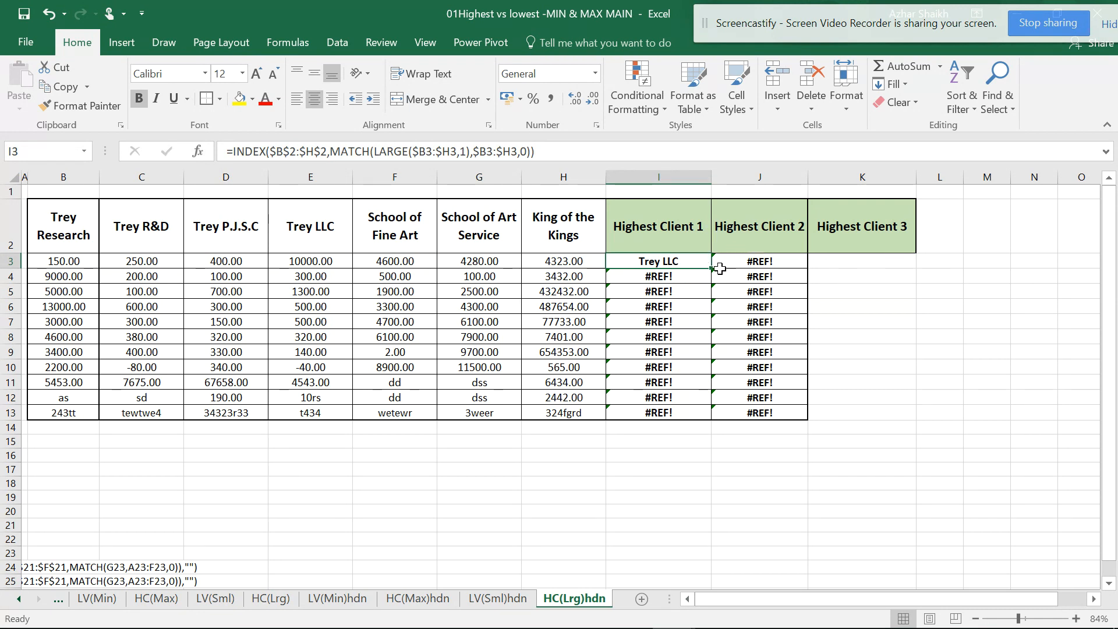
pyautogui.moveTo(710, 270); pyautogui.dragTo(881, 263)
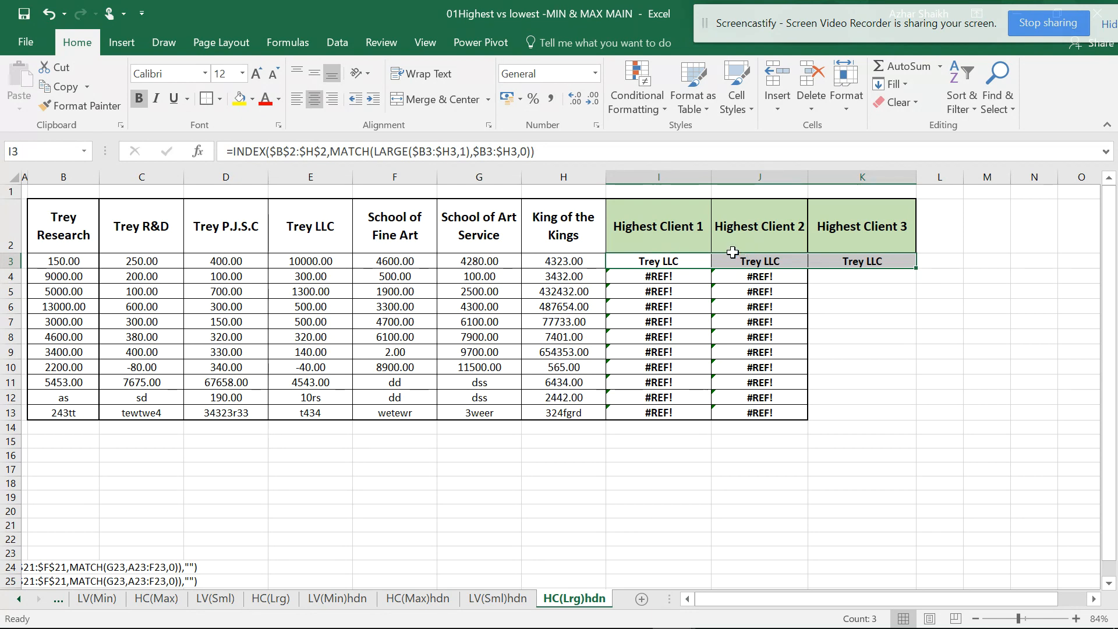
pyautogui.keyDown('ctrl'); pyautogui.scroll(2, 734, 256); pyautogui.keyUp('ctrl')
pyautogui.scroll(1, 737, 253)
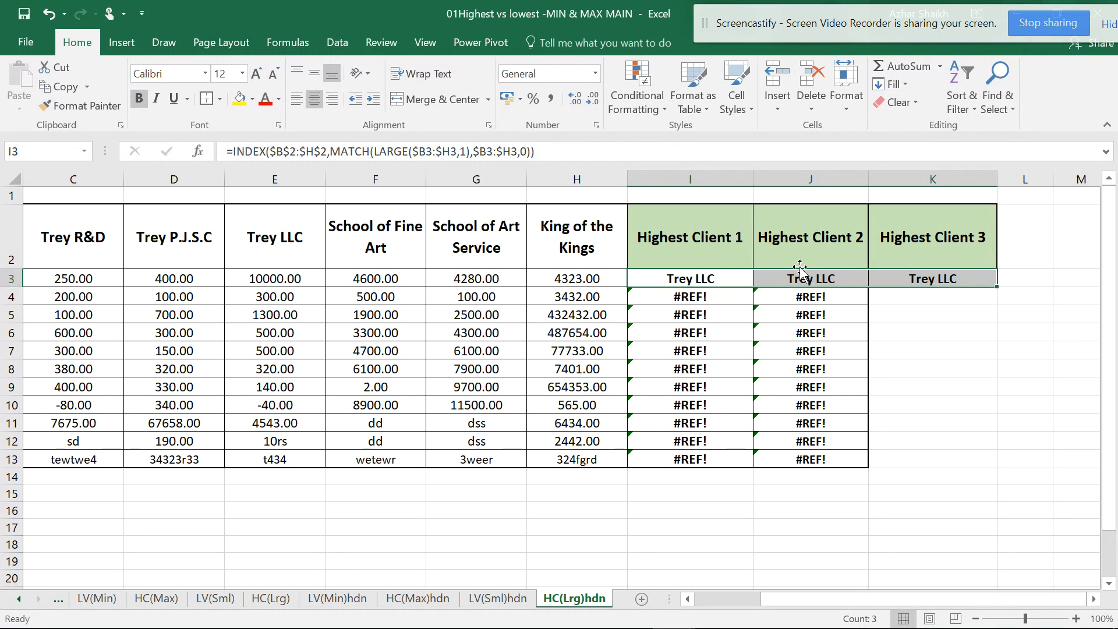
# Check the LARGE k argument in I3's formula, and set it to 2 in J3's Highest Client 2 formula
pyautogui.click(732, 274)
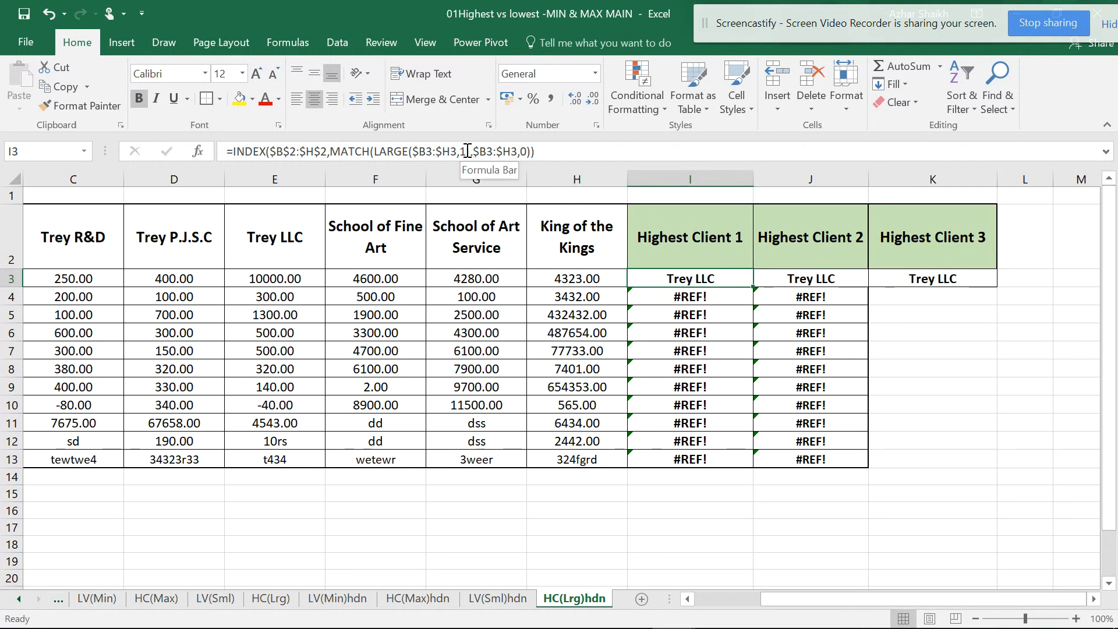
pyautogui.click(466, 152)
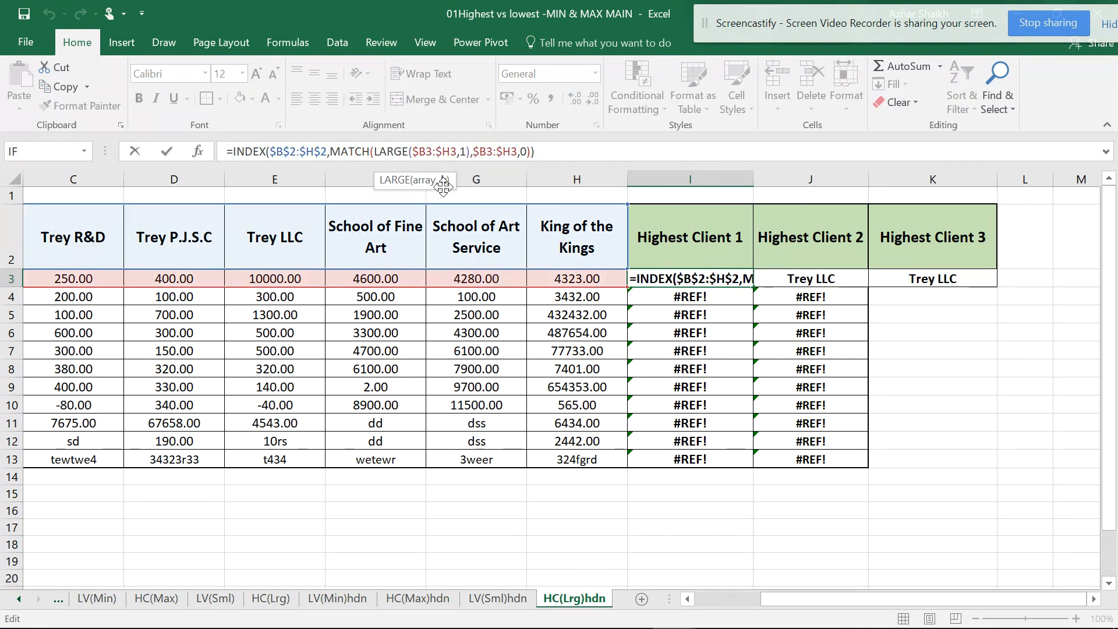
pyautogui.click(777, 279)
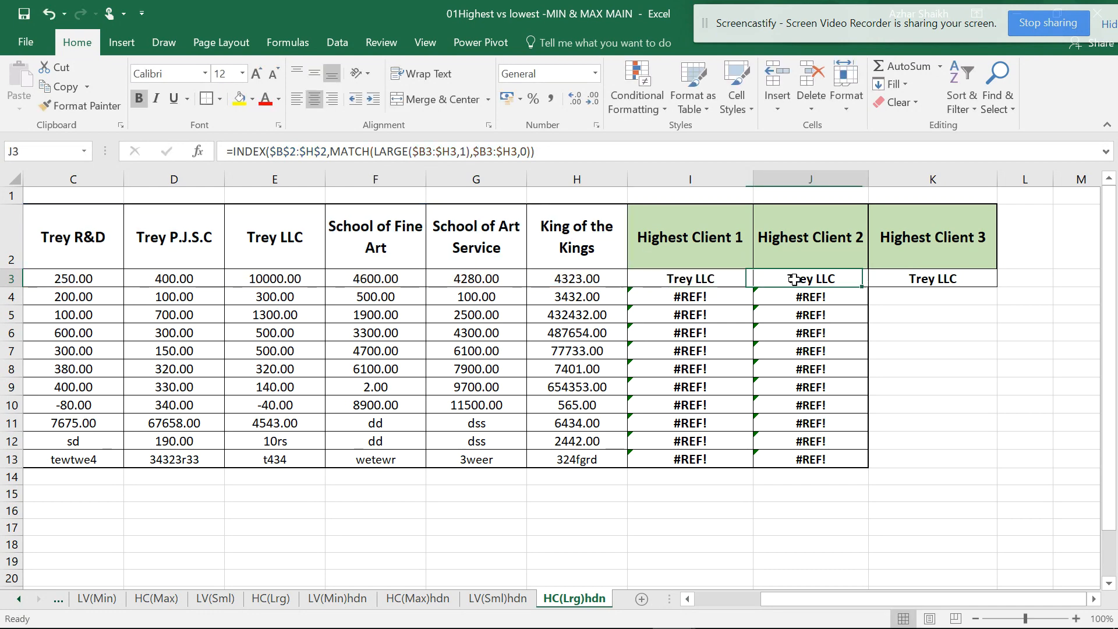
pyautogui.click(467, 152)
pyautogui.press('BackSpace')
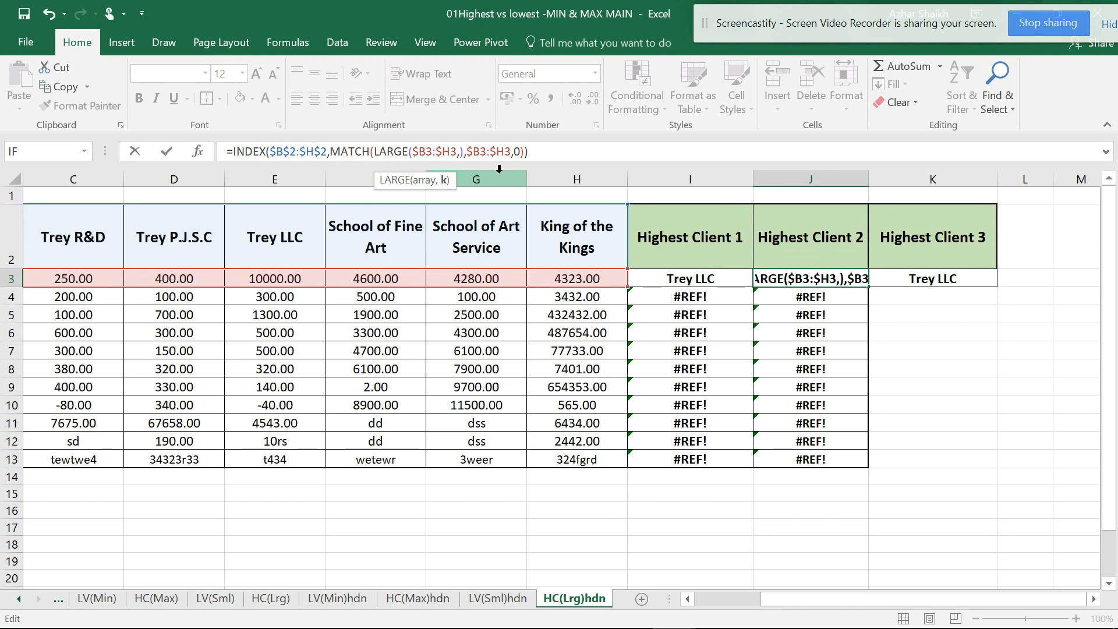
pyautogui.write('2')
pyautogui.click(729, 293)
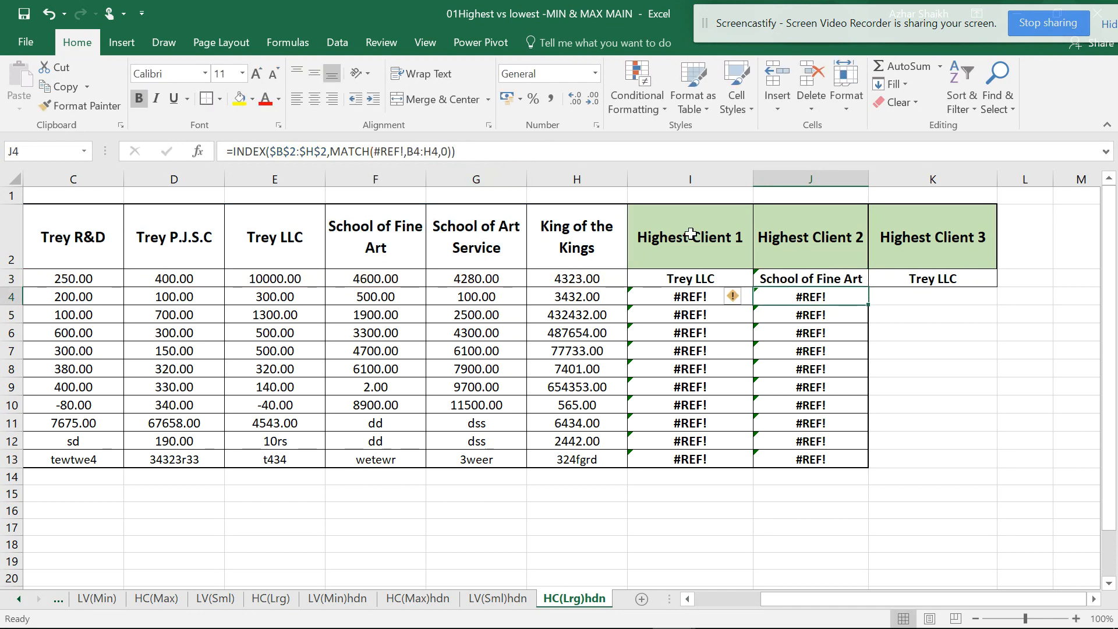
# Set the LARGE k argument to 3 in K3's Highest Client 3 formula
pyautogui.click(926, 279)
pyautogui.click(460, 152)
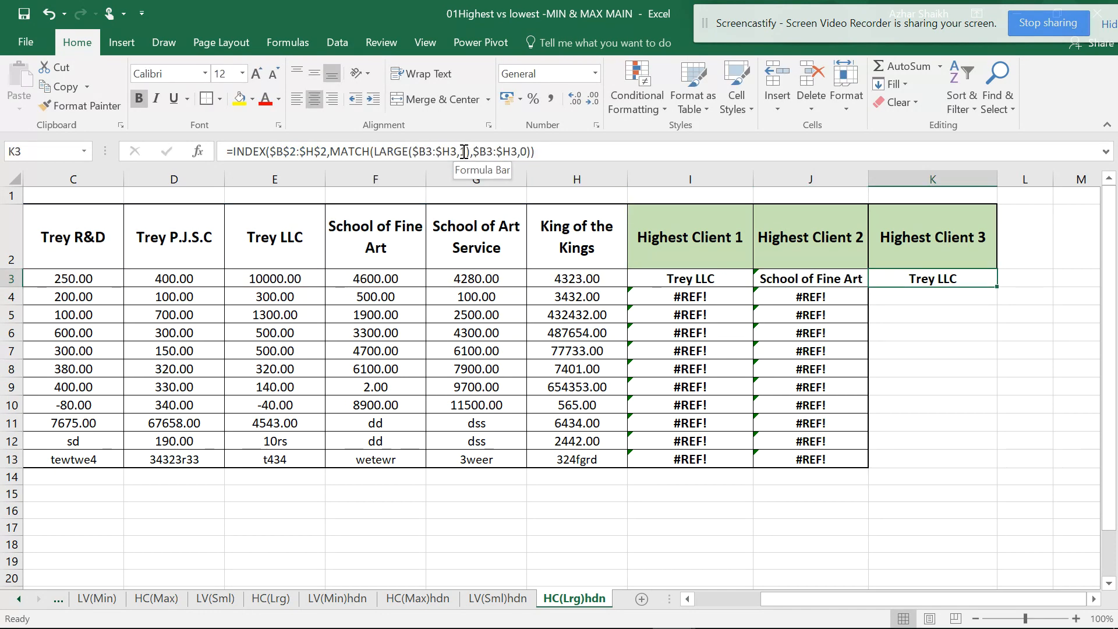
pyautogui.press('Delete')
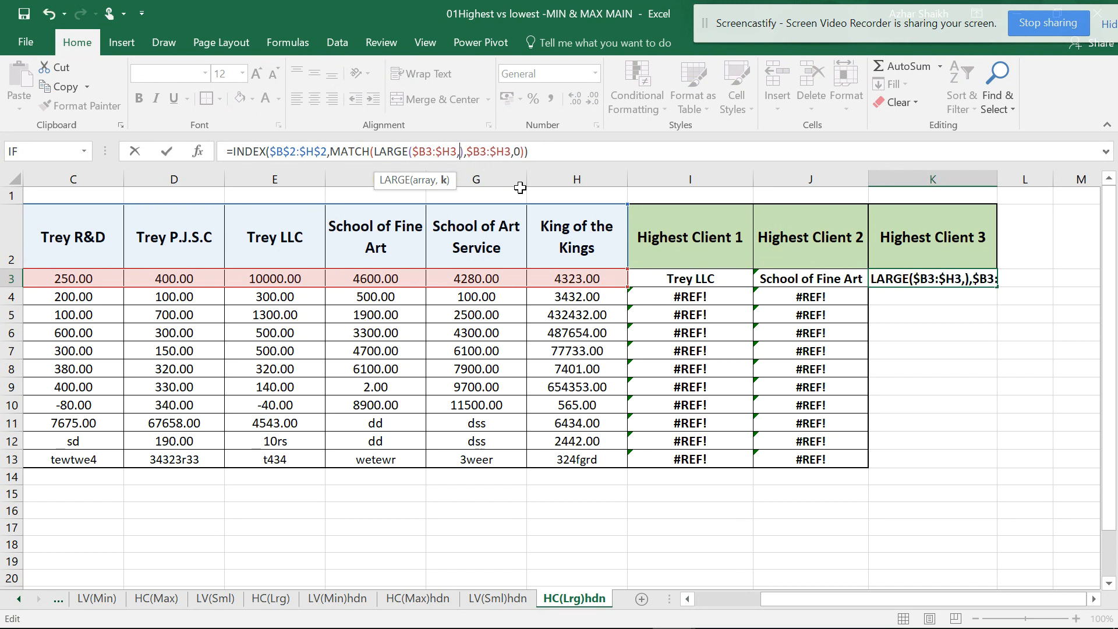
pyautogui.write('3')
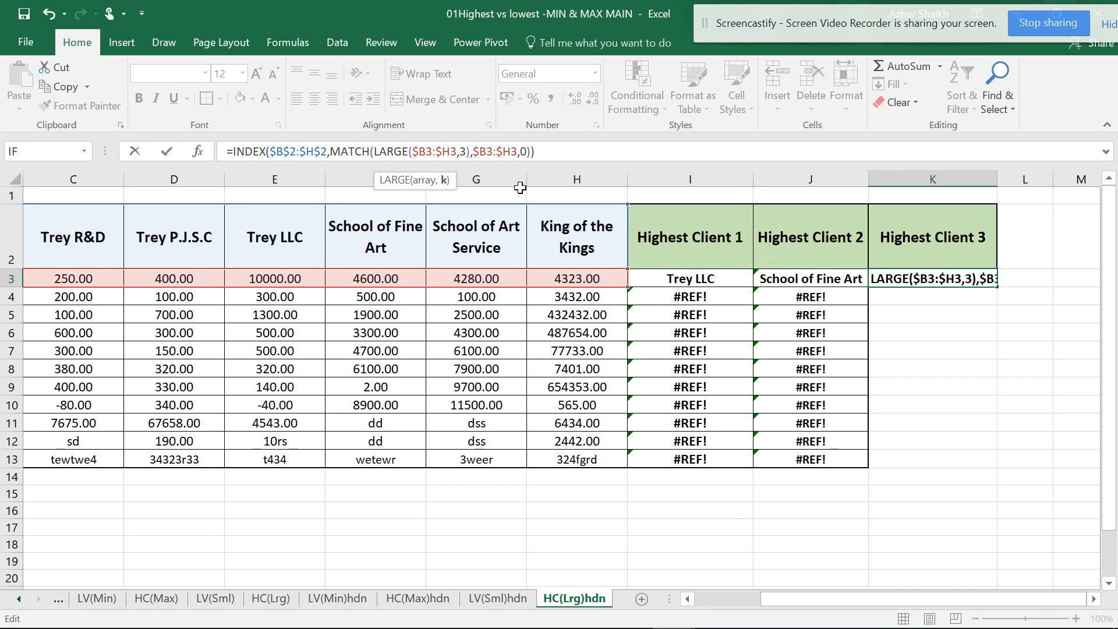
pyautogui.press('Return')
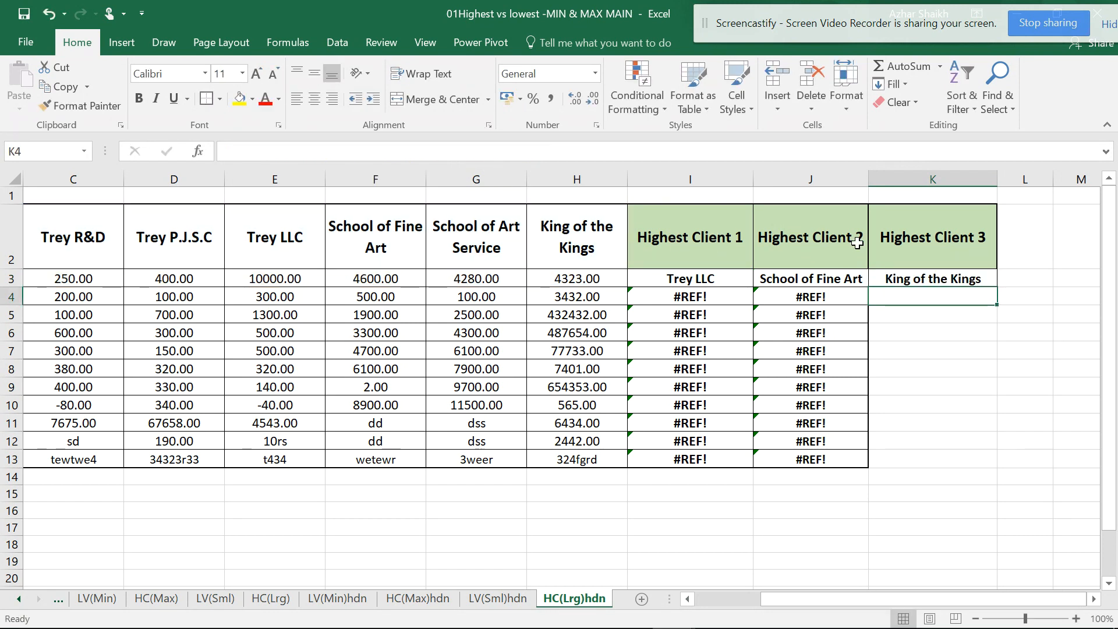
# Fill the three Highest Client formulas in I3:K3 down through row 13
pyautogui.moveTo(722, 278); pyautogui.dragTo(994, 290)
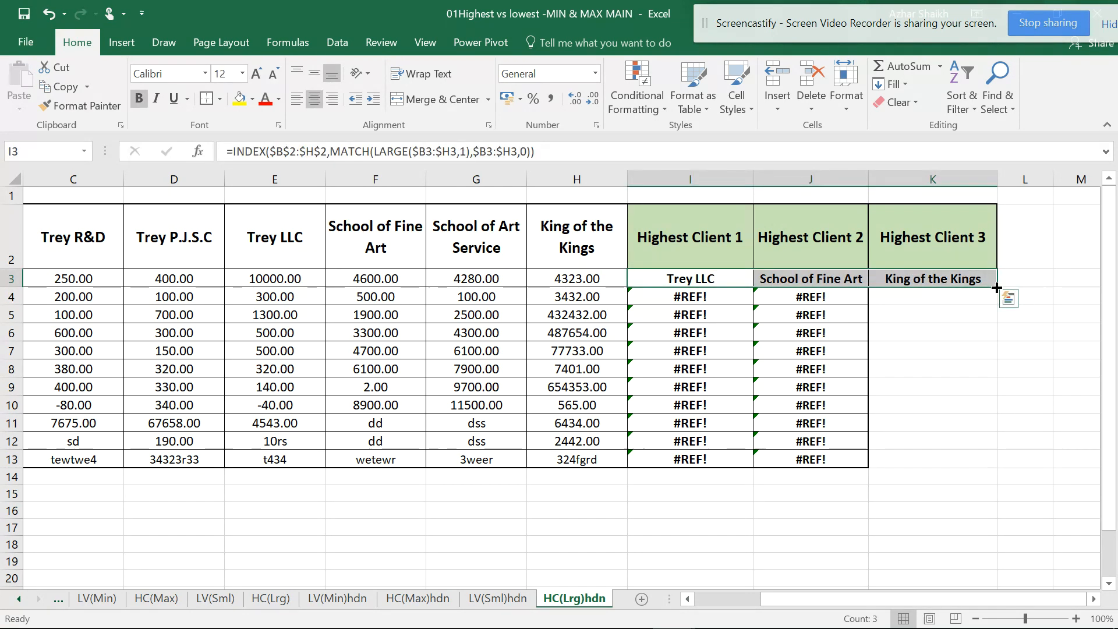
pyautogui.click(996, 288)
pyautogui.moveTo(1000, 287); pyautogui.dragTo(985, 459)
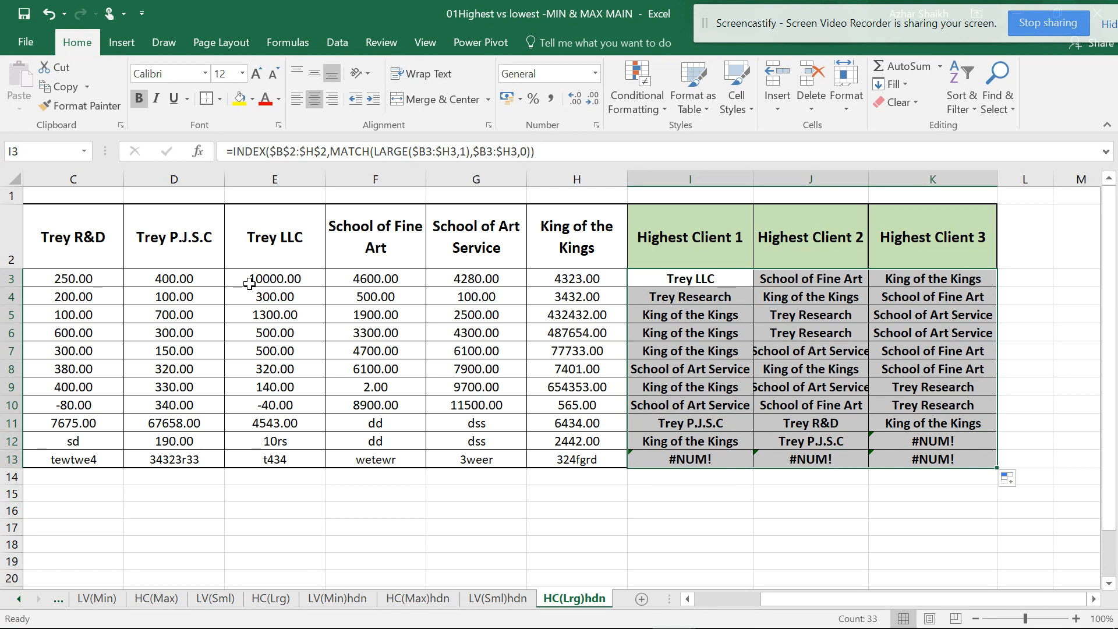
pyautogui.click(810, 563)
# Apply borders to the whole table, B2:K13, from the Trey Research column through Highest Client 3
pyautogui.moveTo(815, 599); pyautogui.dragTo(755, 605)
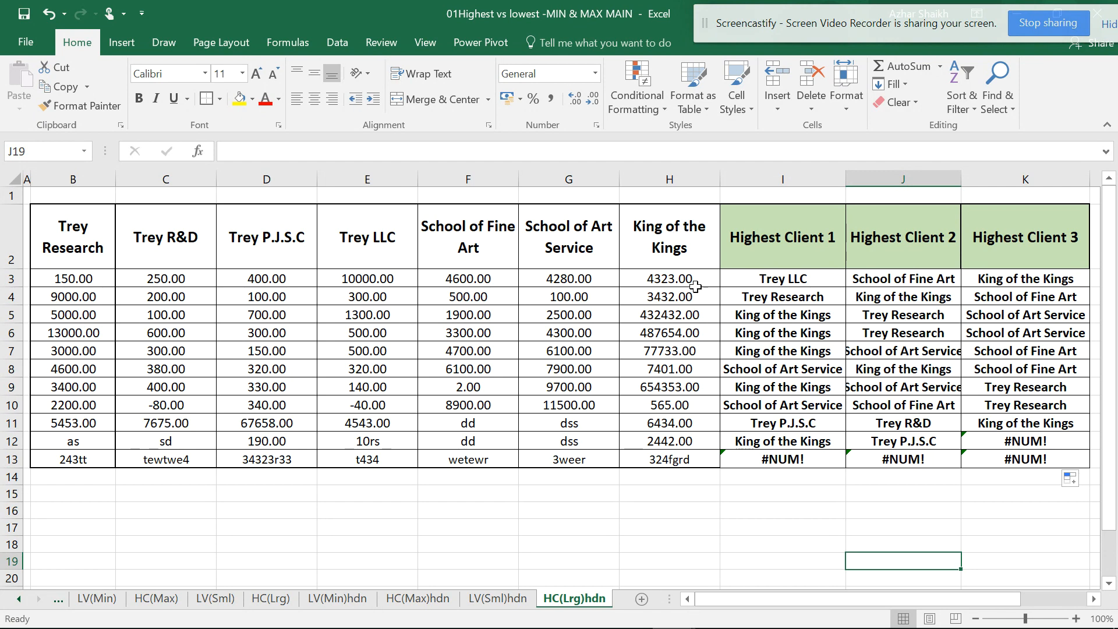
pyautogui.moveTo(90, 242); pyautogui.dragTo(1050, 458)
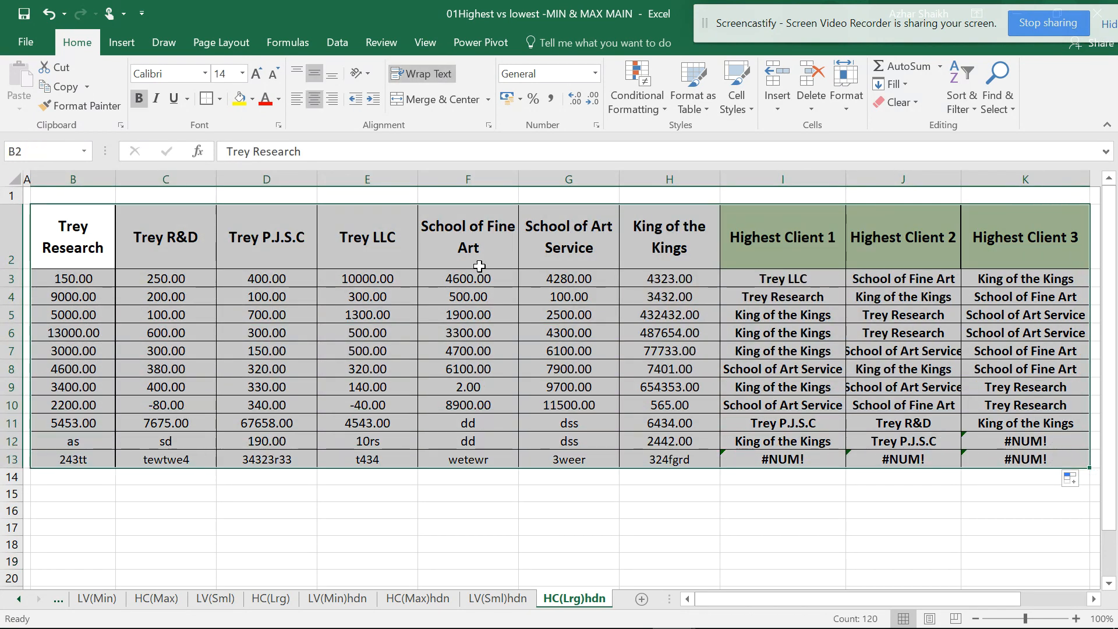
pyautogui.click(206, 98)
pyautogui.click(502, 312)
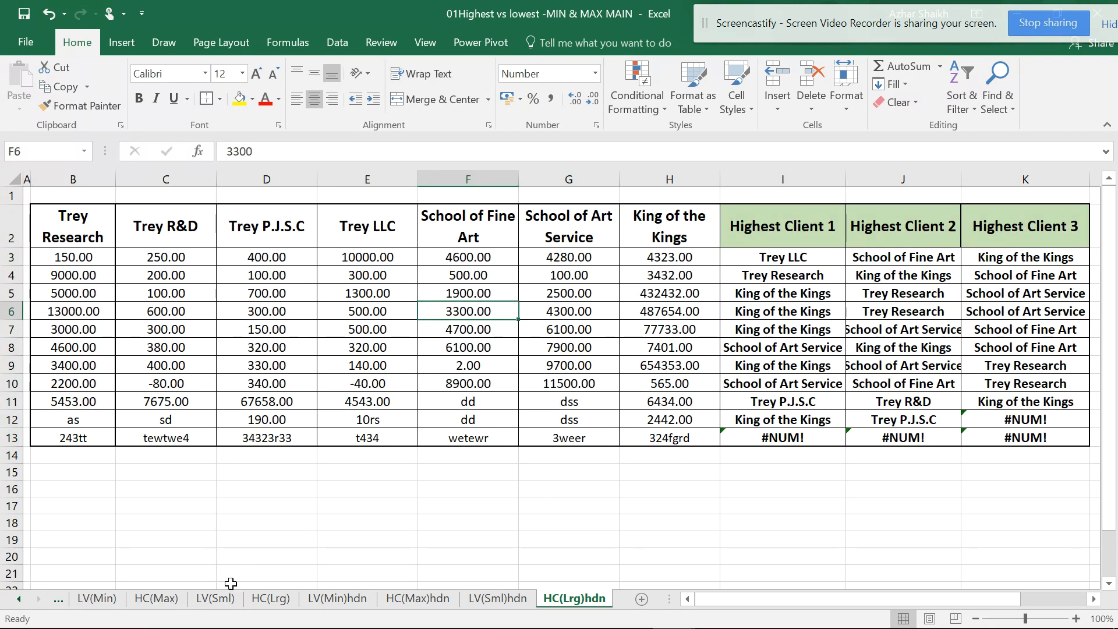
# Compare the Lowest Vendor columns on the LV(Sml) and LV(Sml)hdn sheets with the Highest Client columns on HC(Lrg)hdn
pyautogui.click(215, 599)
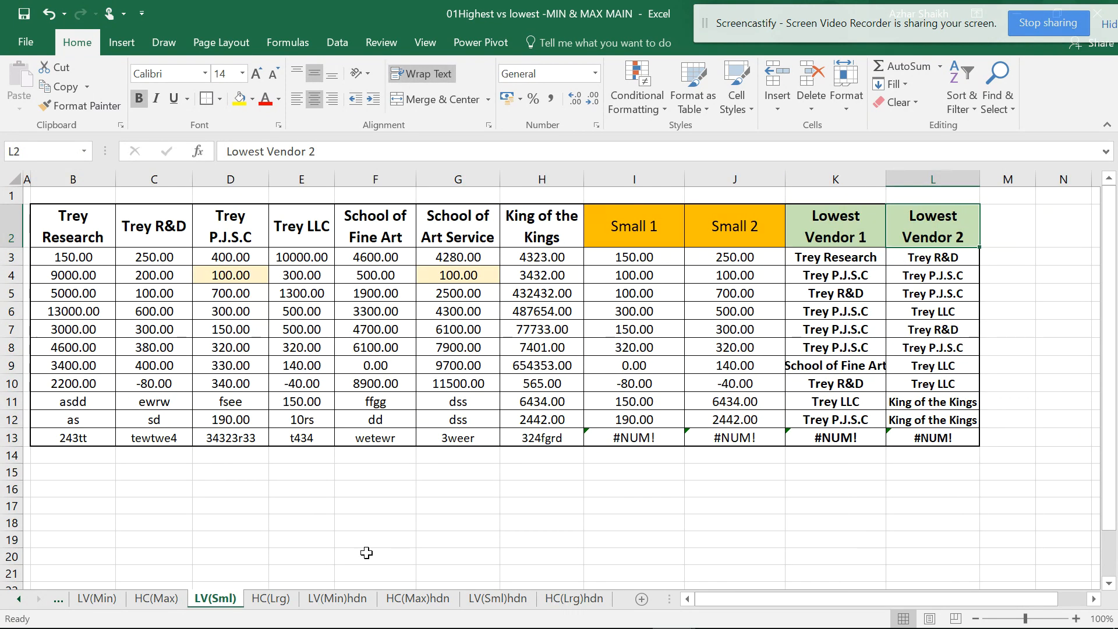
pyautogui.click(512, 603)
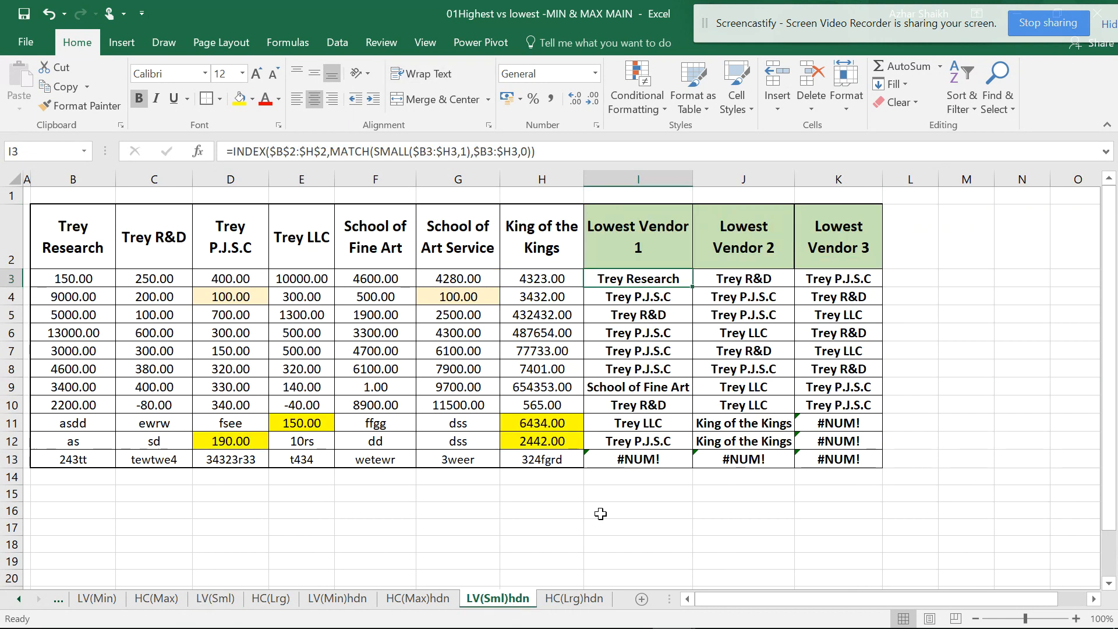
pyautogui.moveTo(667, 236); pyautogui.dragTo(814, 240)
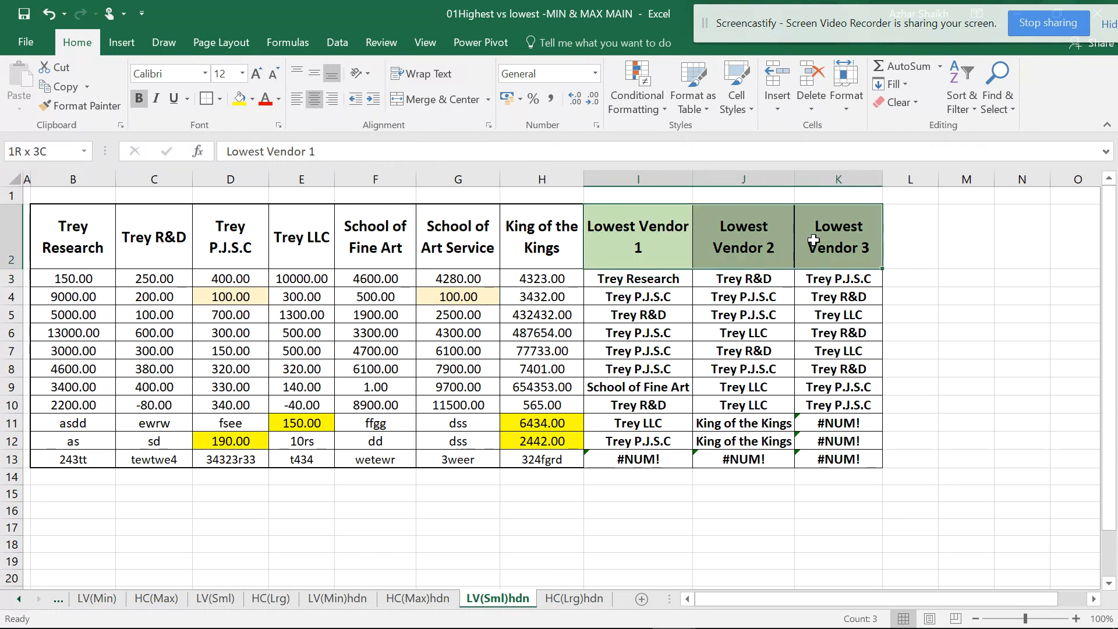
pyautogui.click(574, 599)
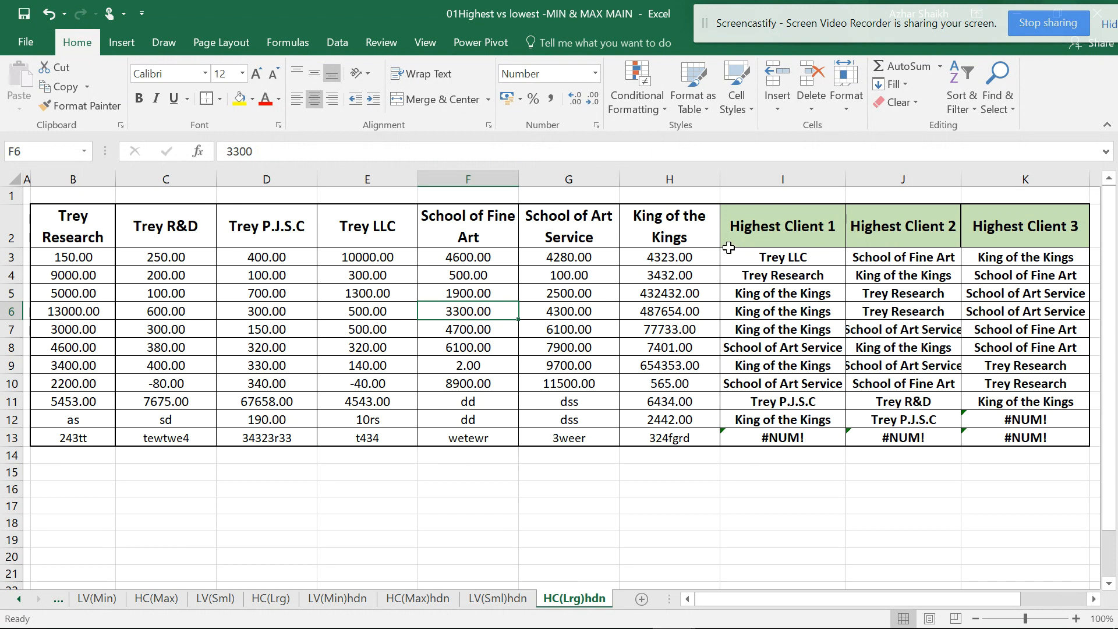
pyautogui.moveTo(795, 228); pyautogui.dragTo(1053, 233)
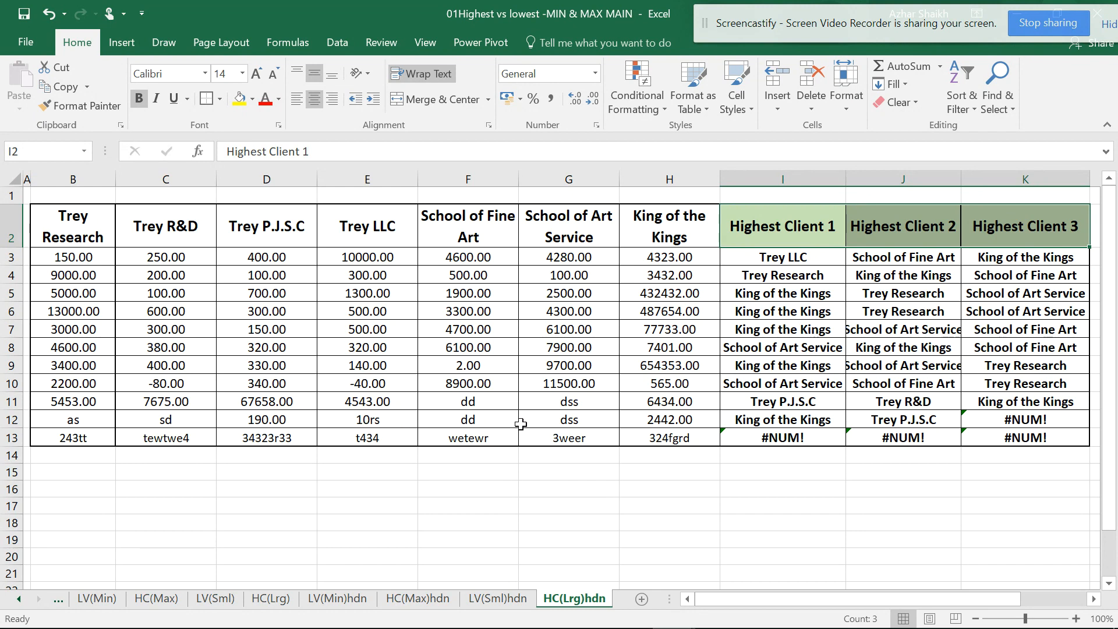
# Check row 12's numeric entries against its Highest Client 1 to 3 results, including the formula in K12
pyautogui.click(286, 421)
pyautogui.click(653, 425)
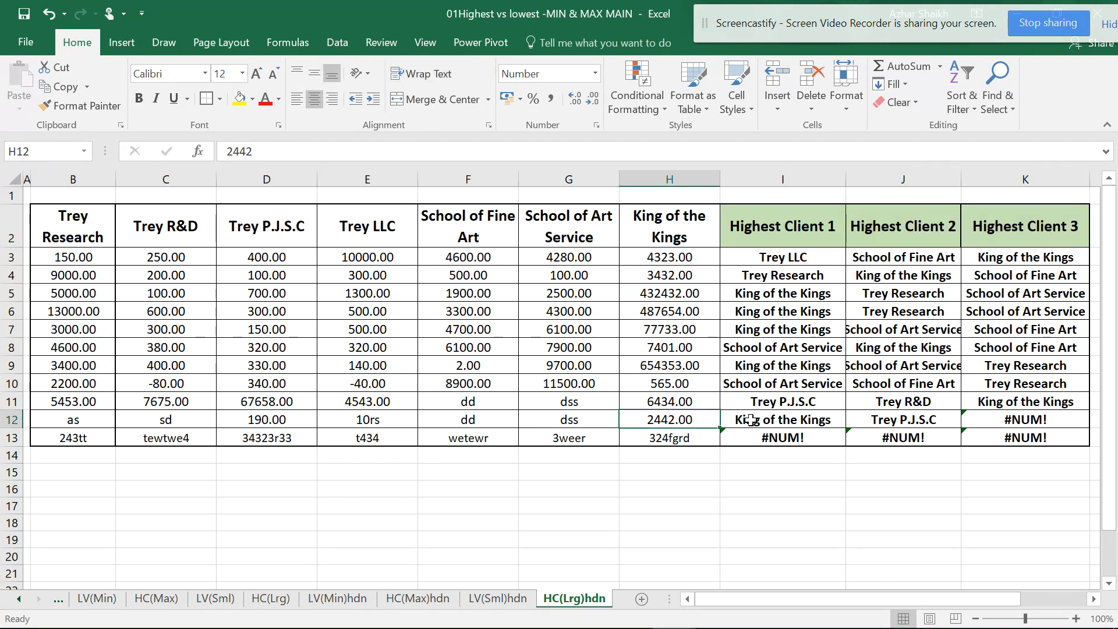
pyautogui.moveTo(748, 422); pyautogui.dragTo(900, 422)
pyautogui.click(1012, 422)
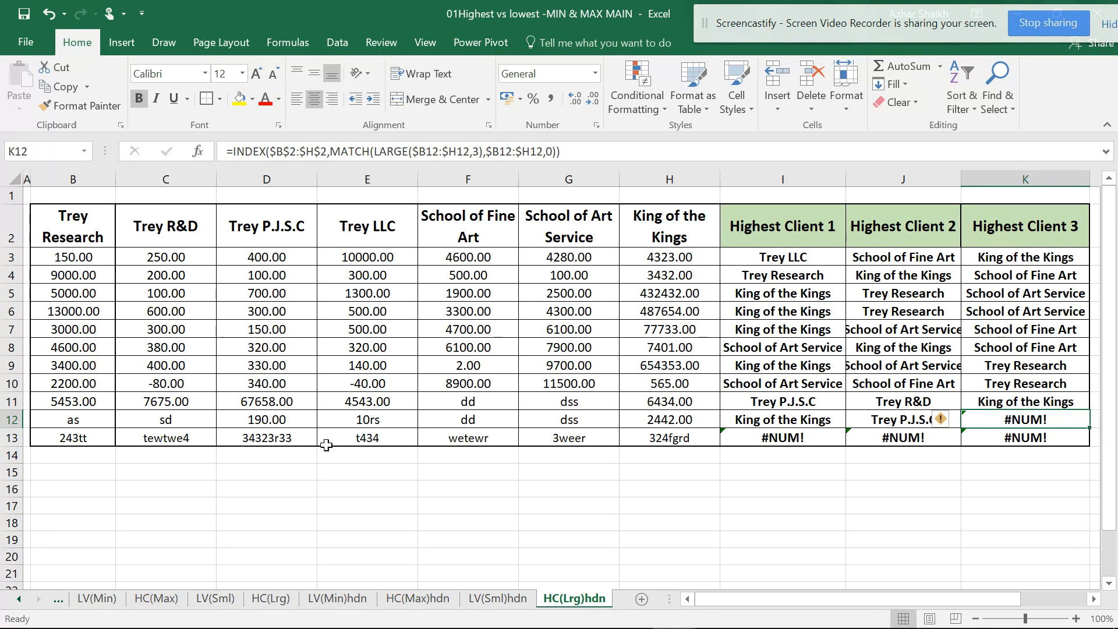
# Inspect the source entries across row 13, from Trey Research to King of the Kings, to explain that row's errors
pyautogui.click(172, 438)
pyautogui.click(76, 438)
pyautogui.click(385, 438)
pyautogui.click(496, 438)
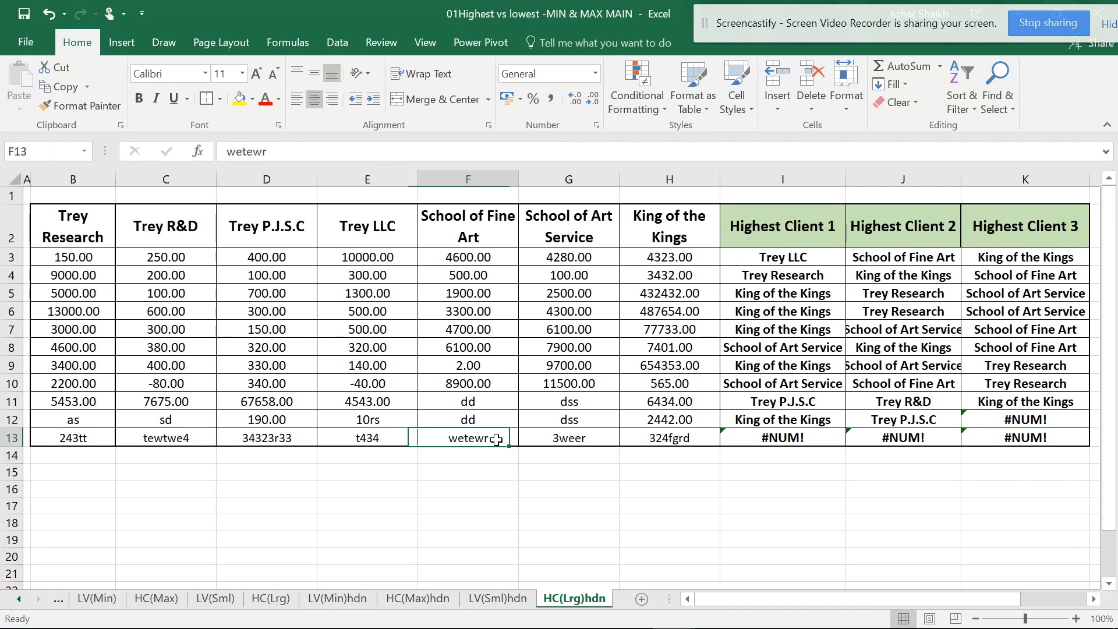
pyautogui.click(580, 438)
pyautogui.click(664, 440)
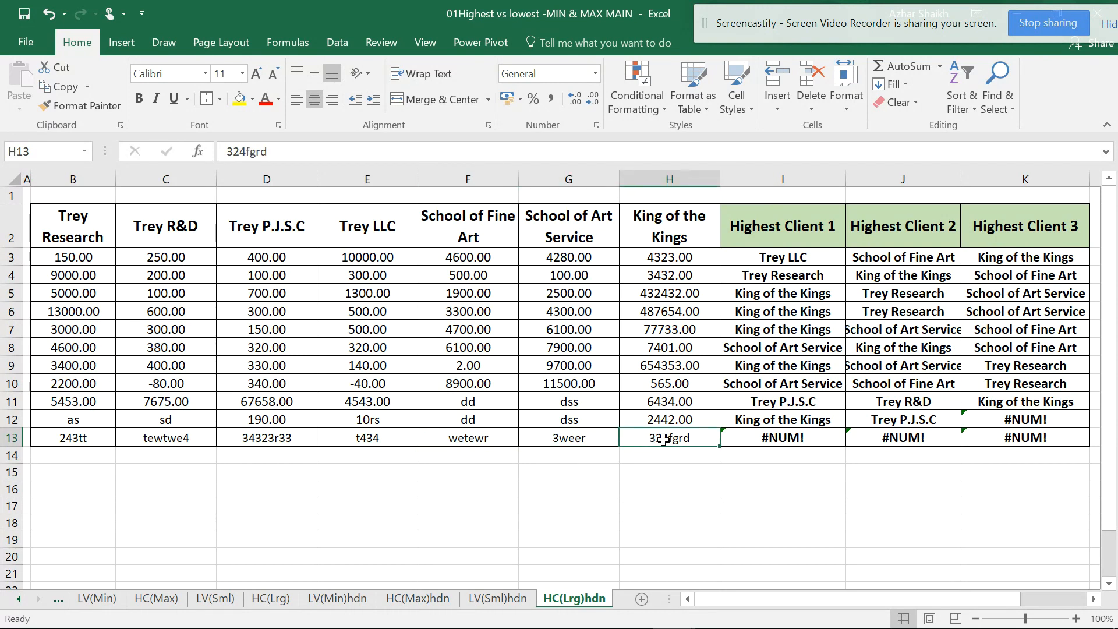